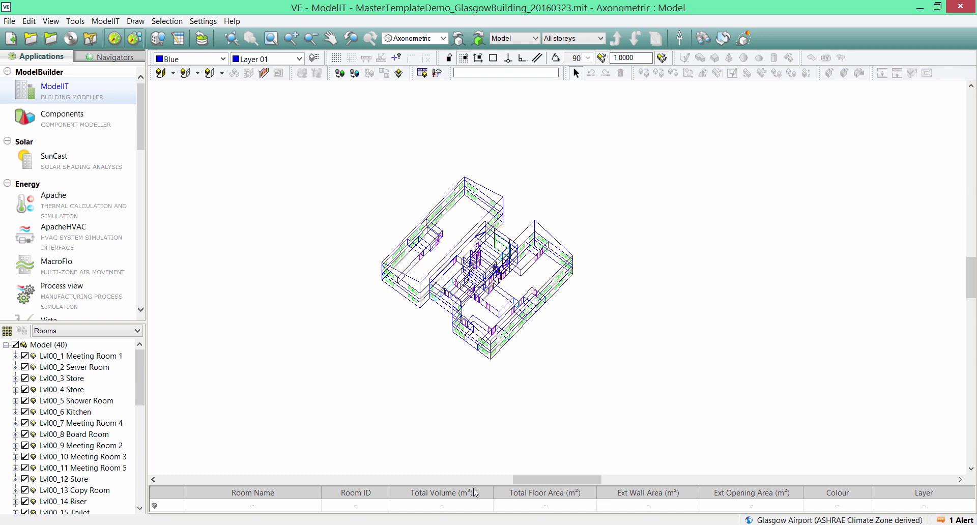
{"action": "left_click", "coordinate": [758, 408]}
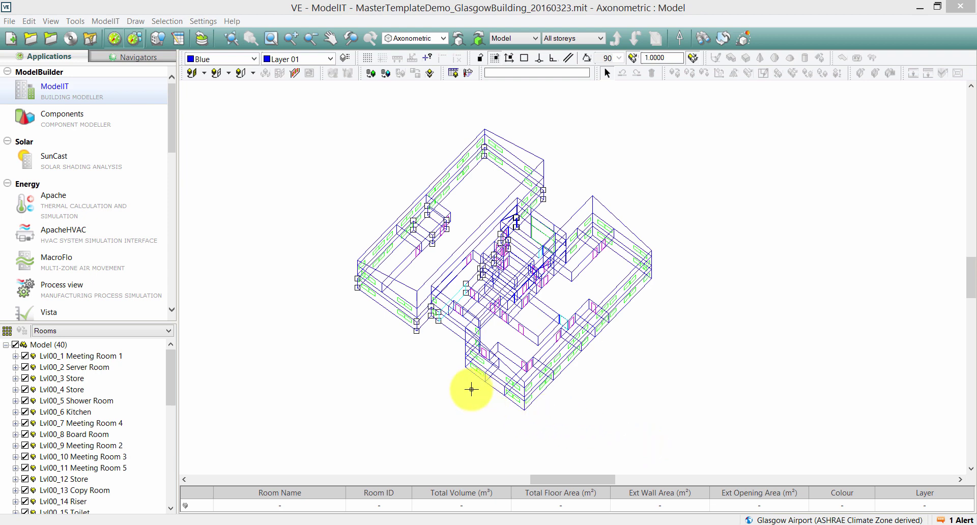
{"action": "middle_click_drag", "start_coordinate": [442, 359], "coordinate": [464, 368]}
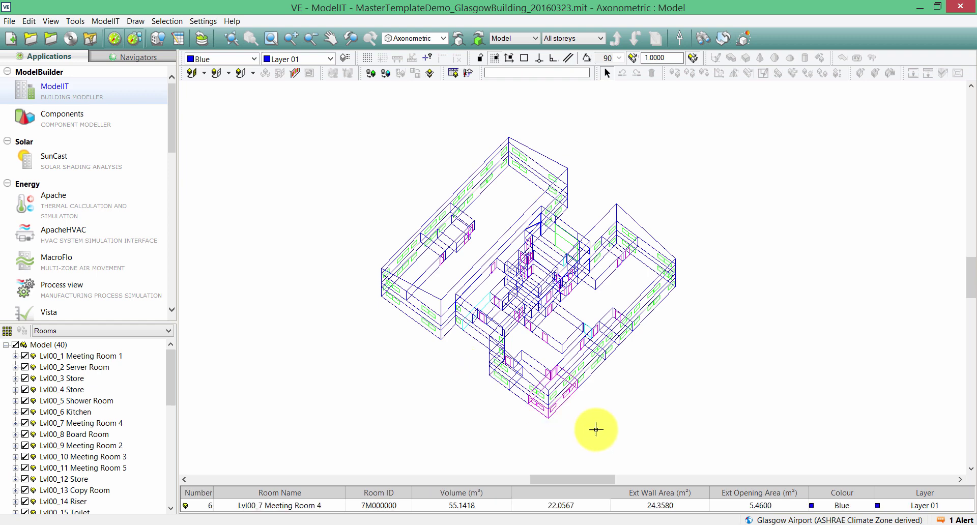
- Switch to Revit with Helix Building_MEP 4_2016_1.rvt and view the building in the {3D} view
{"action": "mouse_move", "coordinate": [687, 523]}
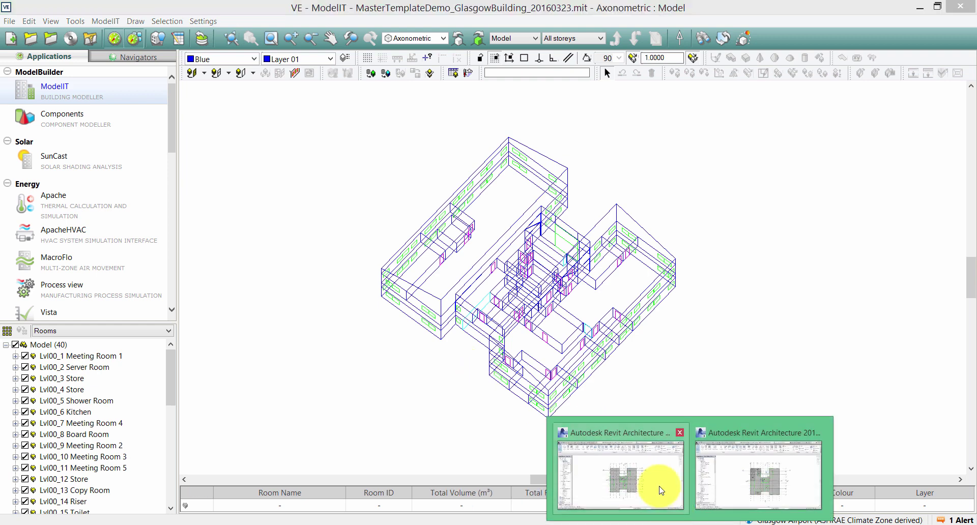
{"action": "left_click", "coordinate": [658, 488]}
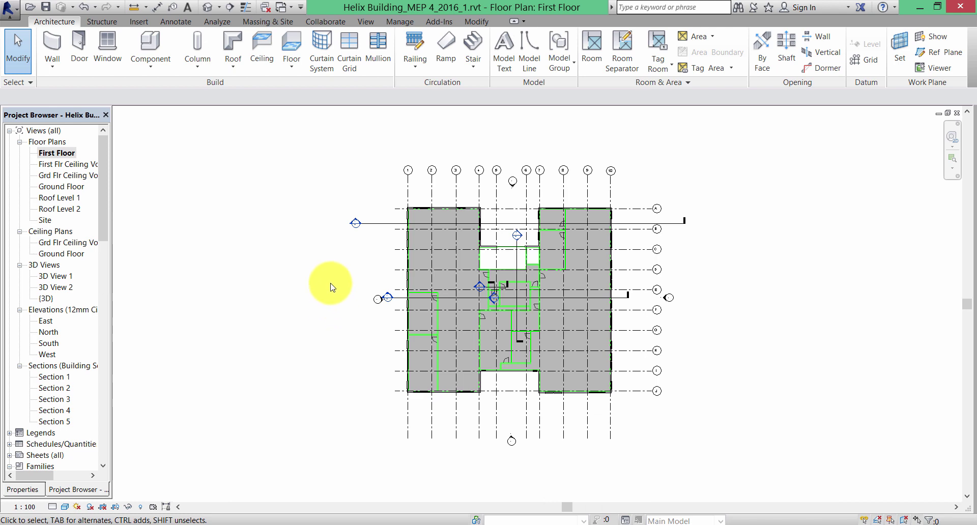
{"action": "double_click", "coordinate": [46, 299]}
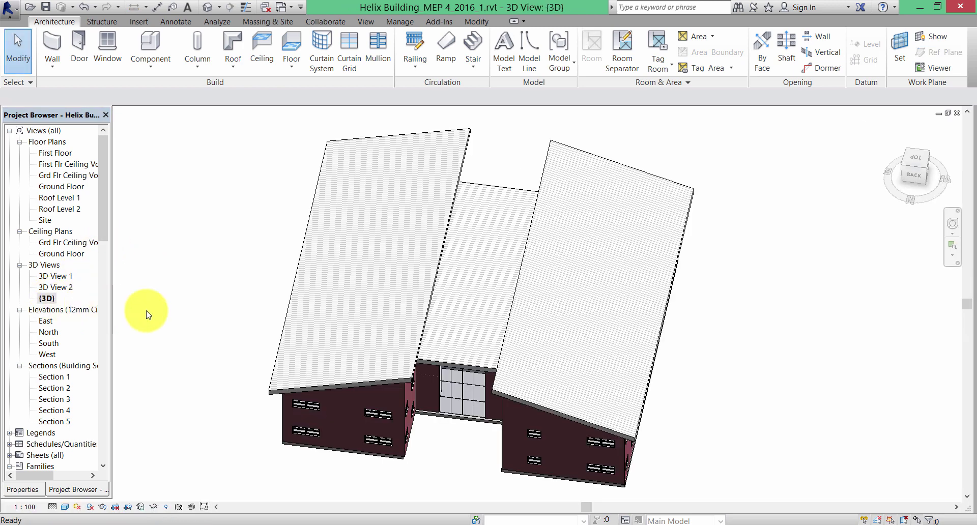
{"action": "left_click", "coordinate": [959, 235]}
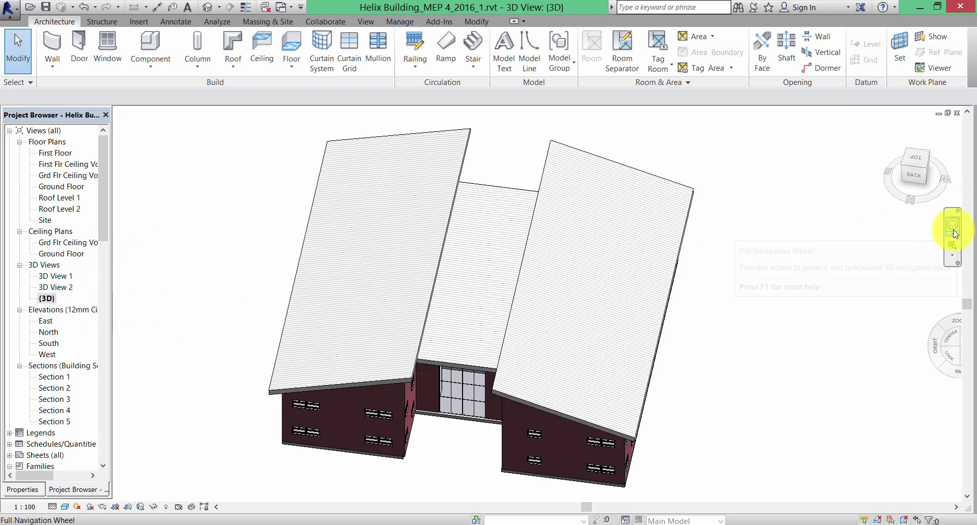
{"action": "left_click_drag", "start_coordinate": [913, 255], "coordinate": [814, 240]}
- Open the First Floor plan of the building and look over its layout
{"action": "double_click", "coordinate": [51, 152]}
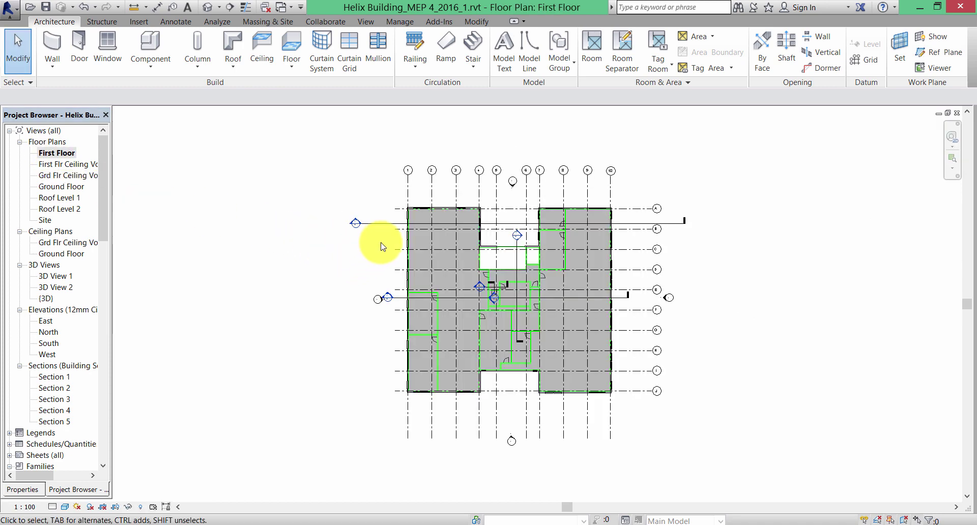
{"action": "scroll", "coordinate": [382, 244], "scroll_direction": "up", "scroll_amount": 2}
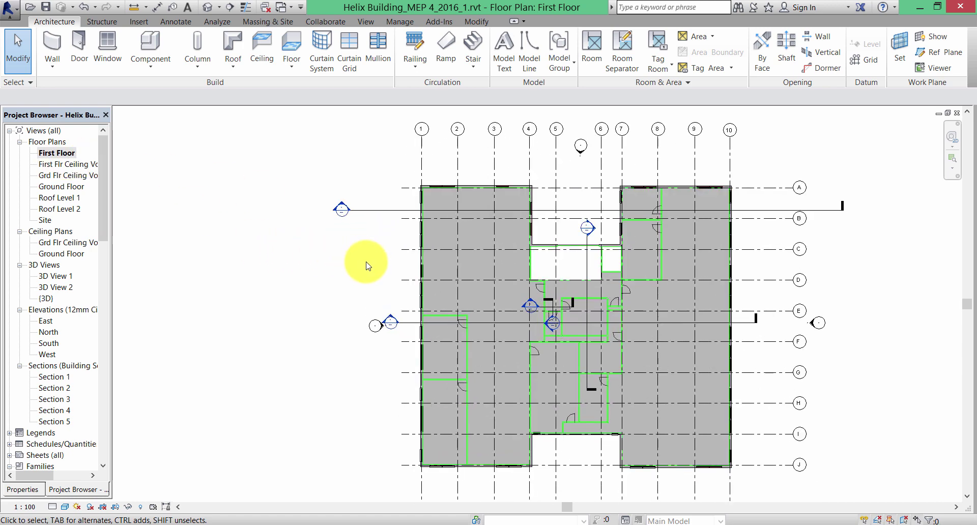
{"action": "middle_click_drag", "start_coordinate": [373, 270], "coordinate": [353, 235]}
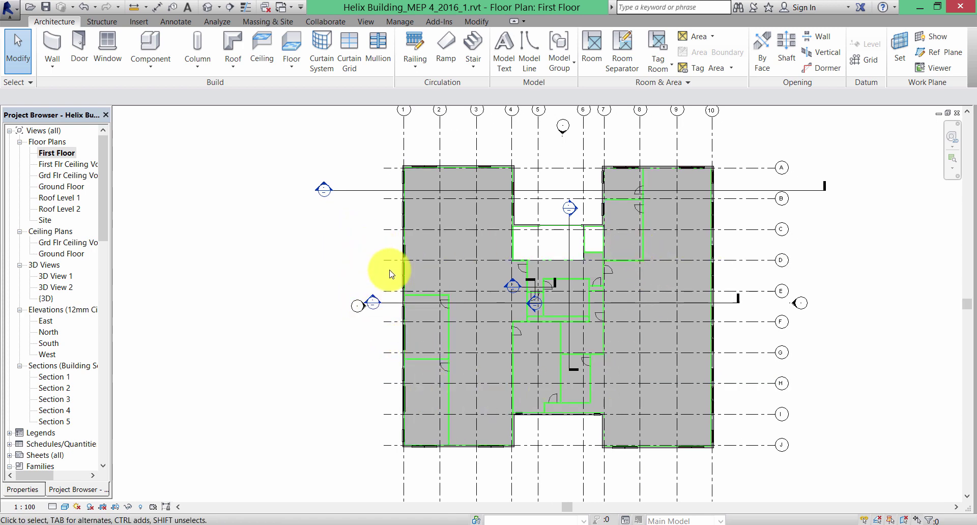
- Compare the First Floor plans of Helix Building_MEP 4_2016_1.rvt and Helix Building_MEP 4_2016_2.rvt, examining the differences in room layout
{"action": "left_click", "coordinate": [640, 481]}
{"action": "left_click", "coordinate": [751, 474]}
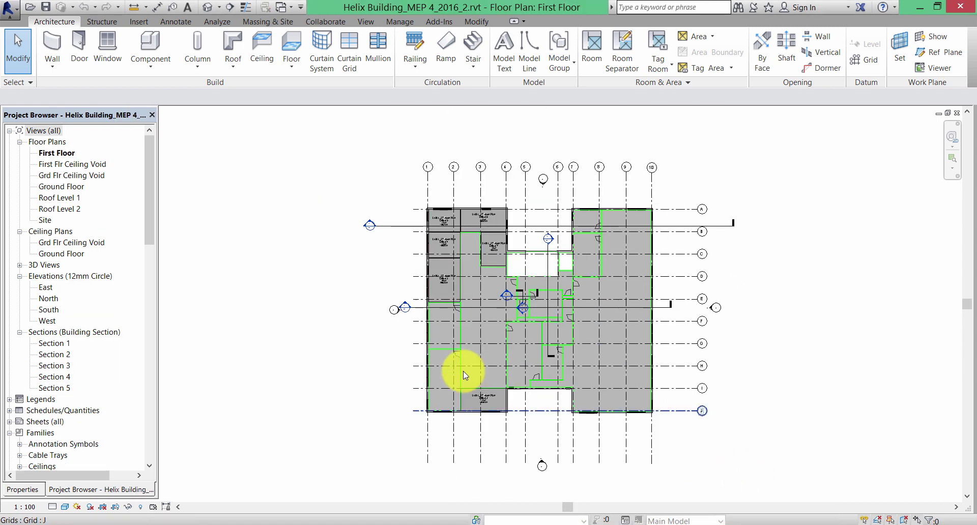
{"action": "scroll", "coordinate": [362, 266], "scroll_direction": "up", "scroll_amount": 2}
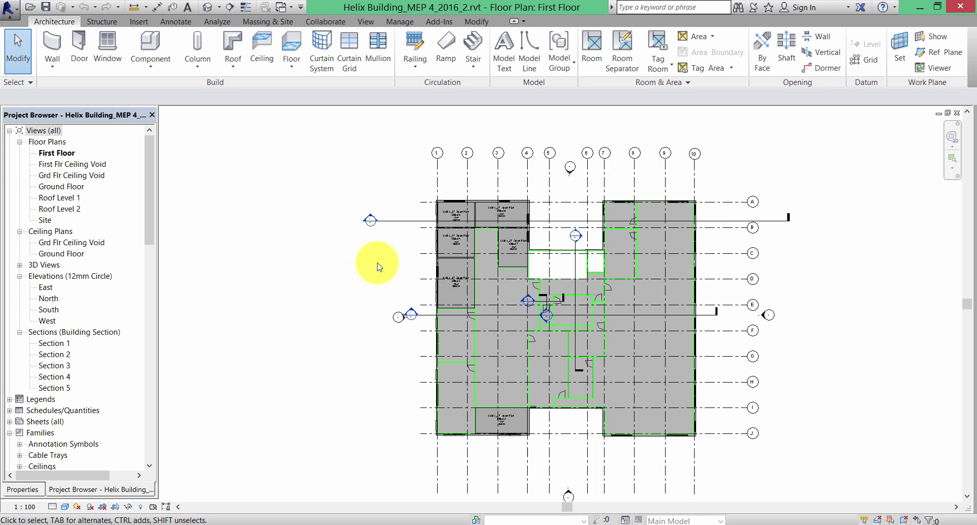
{"action": "scroll", "coordinate": [451, 273], "scroll_direction": "up", "scroll_amount": 1}
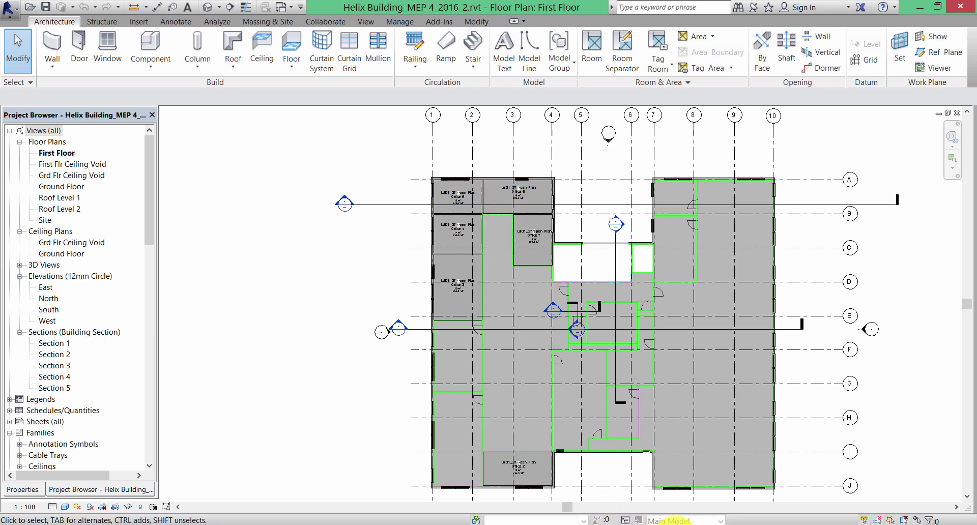
{"action": "left_click", "coordinate": [618, 475]}
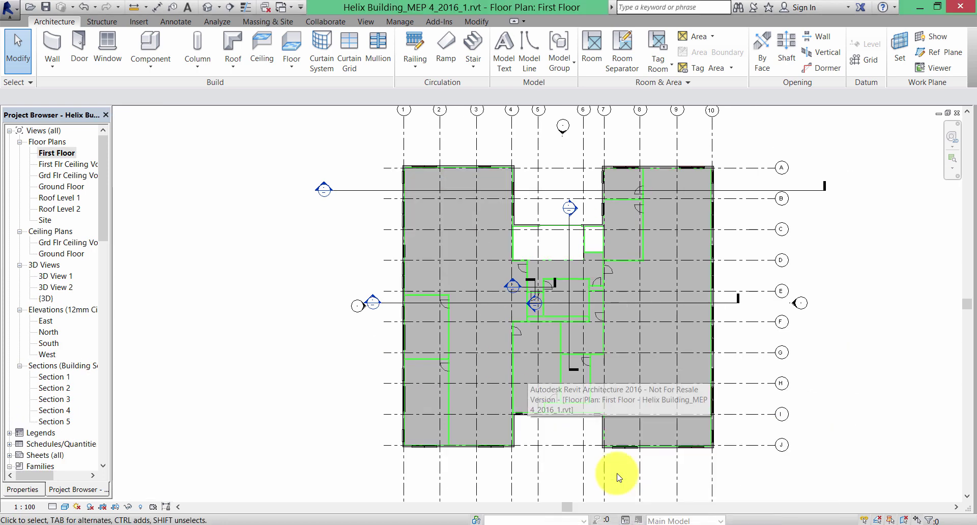
{"action": "scroll", "coordinate": [343, 358], "scroll_direction": "down", "scroll_amount": 2}
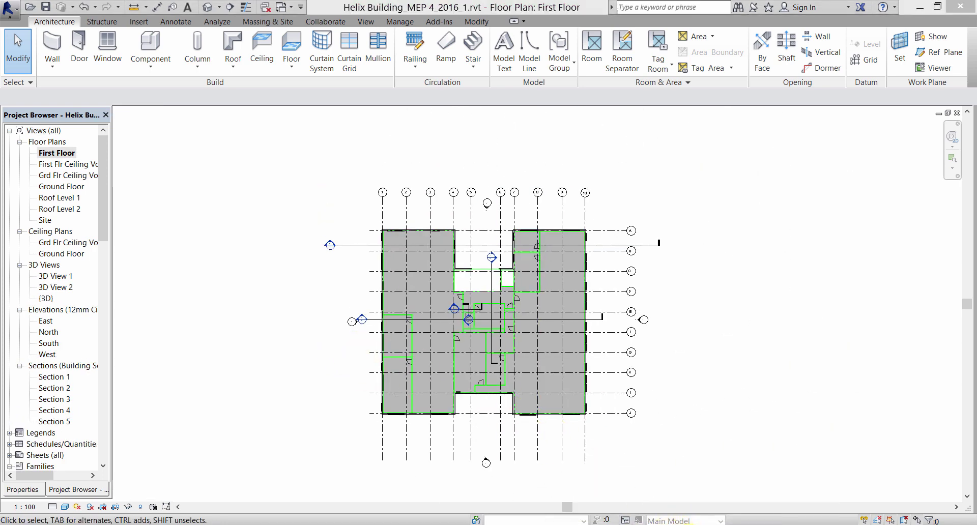
{"action": "mouse_move", "coordinate": [681, 519]}
{"action": "left_click", "coordinate": [741, 484]}
{"action": "scroll", "coordinate": [344, 298], "scroll_direction": "down", "scroll_amount": 2}
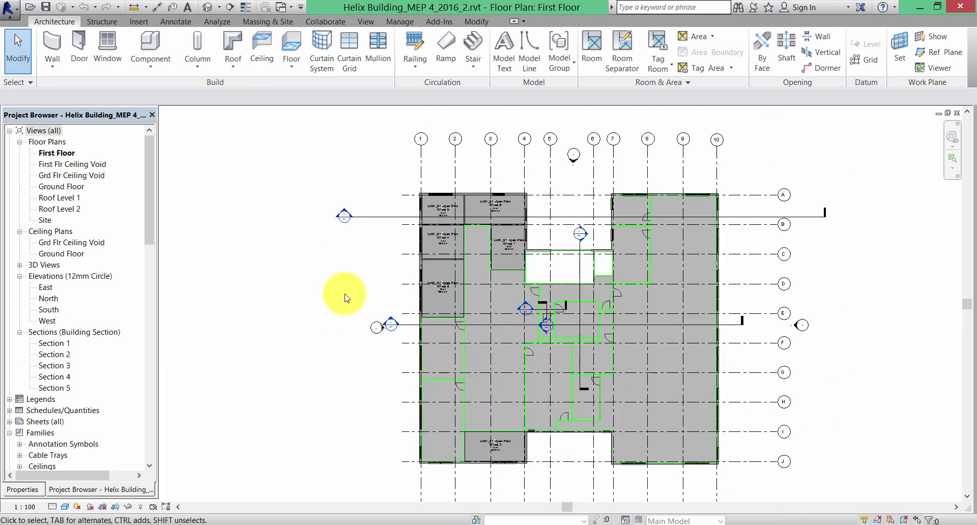
{"action": "scroll", "coordinate": [351, 290], "scroll_direction": "up", "scroll_amount": 2}
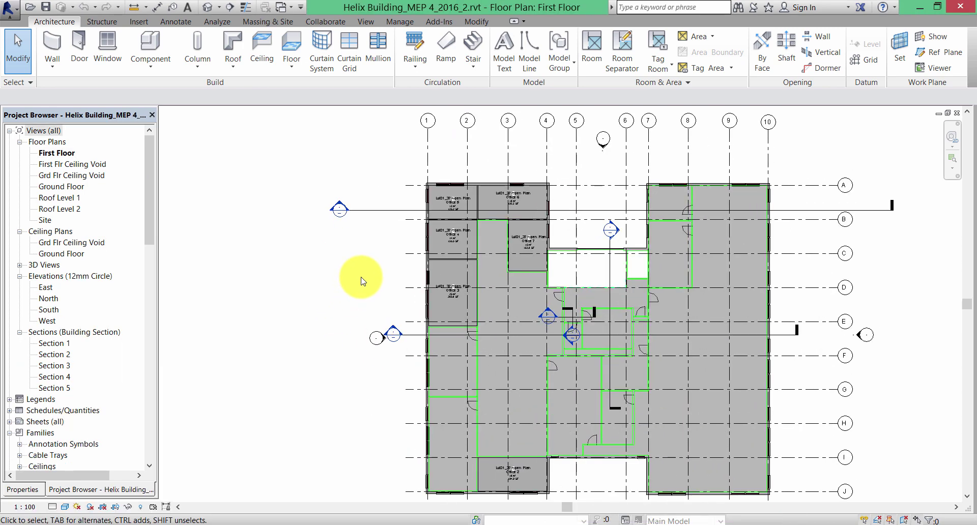
{"action": "scroll", "coordinate": [363, 282], "scroll_direction": "down", "scroll_amount": 1}
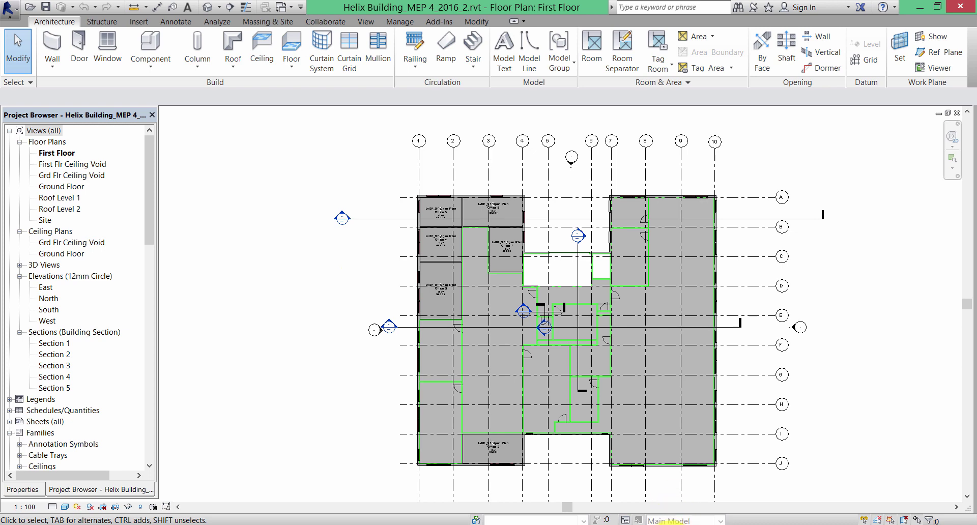
- Start a gbXML export of Helix Building_MEP 4_2016_1.rvt with the existing settings, targeting the folder Demo 2 - Use of MT for current project (BIM)
{"action": "mouse_move", "coordinate": [685, 521]}
{"action": "left_click", "coordinate": [628, 478]}
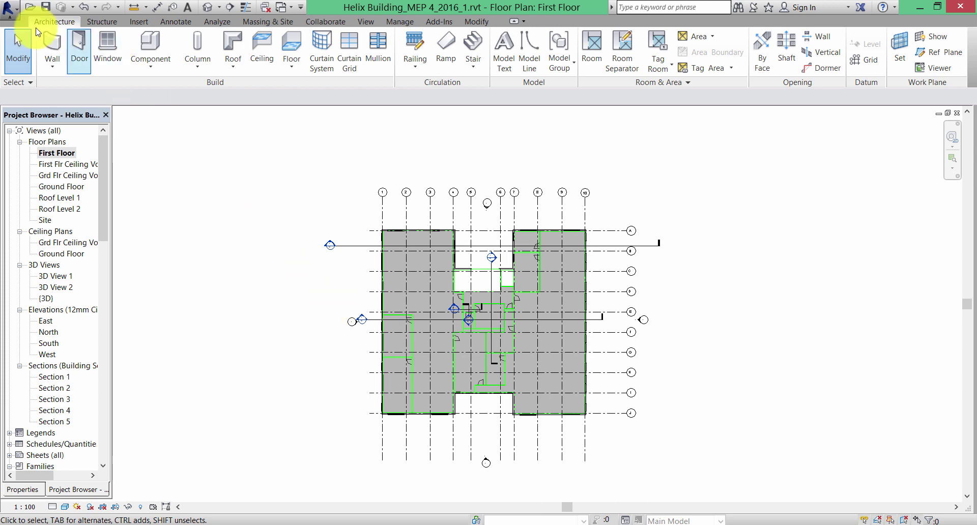
{"action": "left_click", "coordinate": [10, 8]}
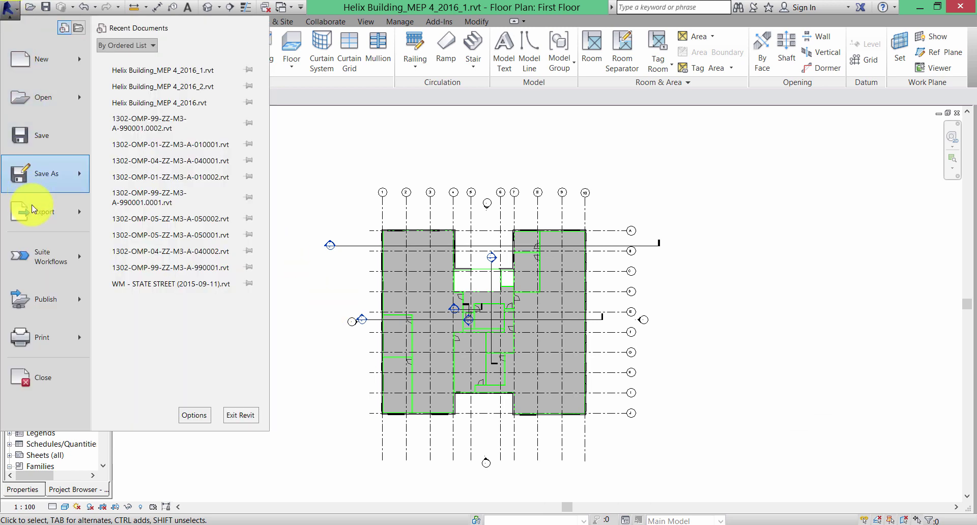
{"action": "mouse_move", "coordinate": [36, 221]}
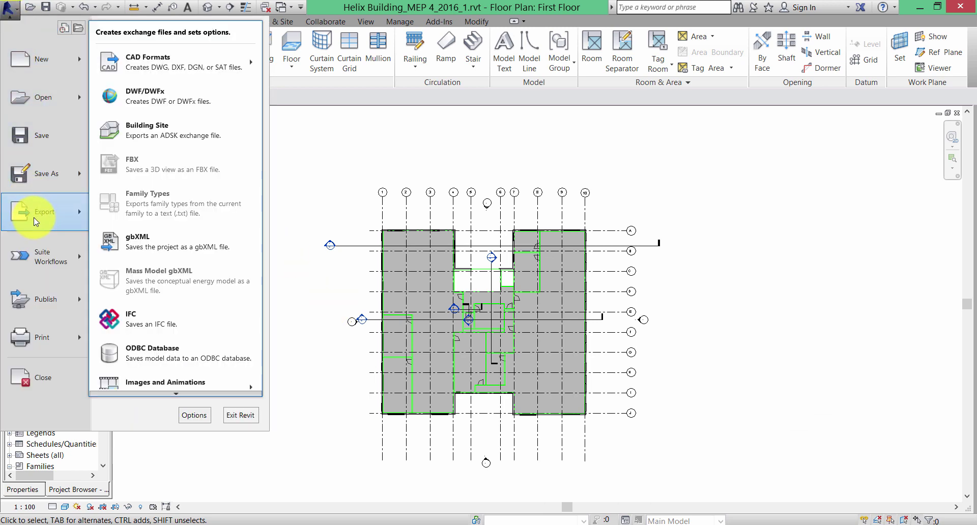
{"action": "left_click", "coordinate": [159, 243]}
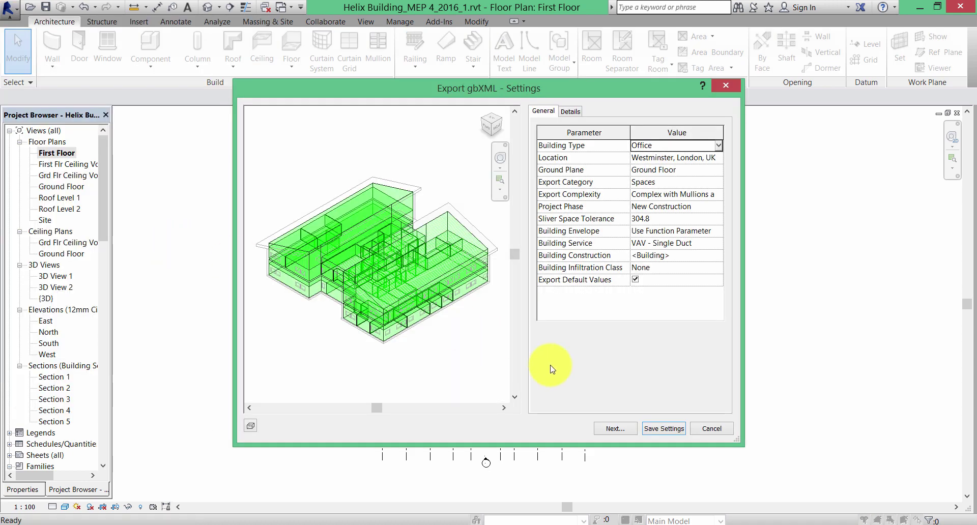
{"action": "left_click", "coordinate": [614, 429]}
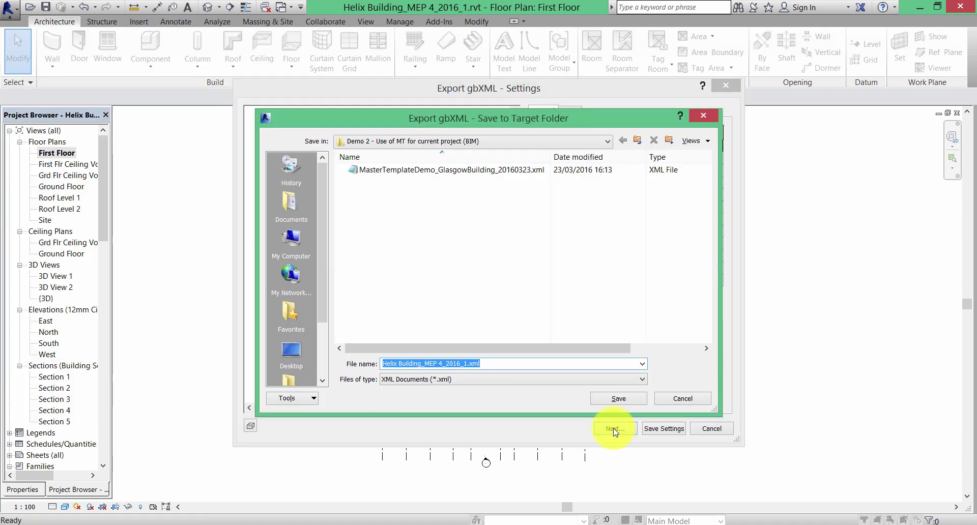
{"action": "left_click", "coordinate": [524, 146]}
{"action": "left_click", "coordinate": [489, 224]}
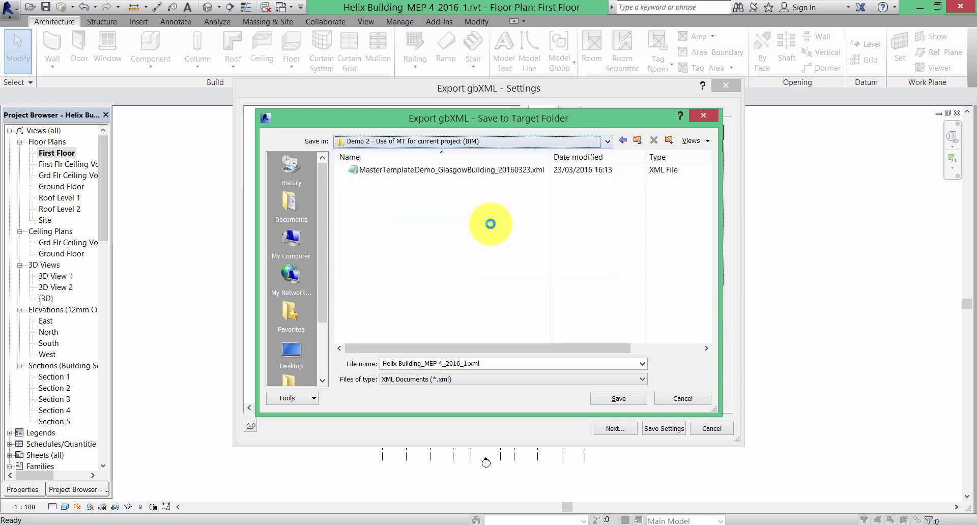
- Name the export file Glasgow Building V1.xml and save it
{"action": "left_click", "coordinate": [448, 364]}
{"action": "left_click", "coordinate": [465, 363]}
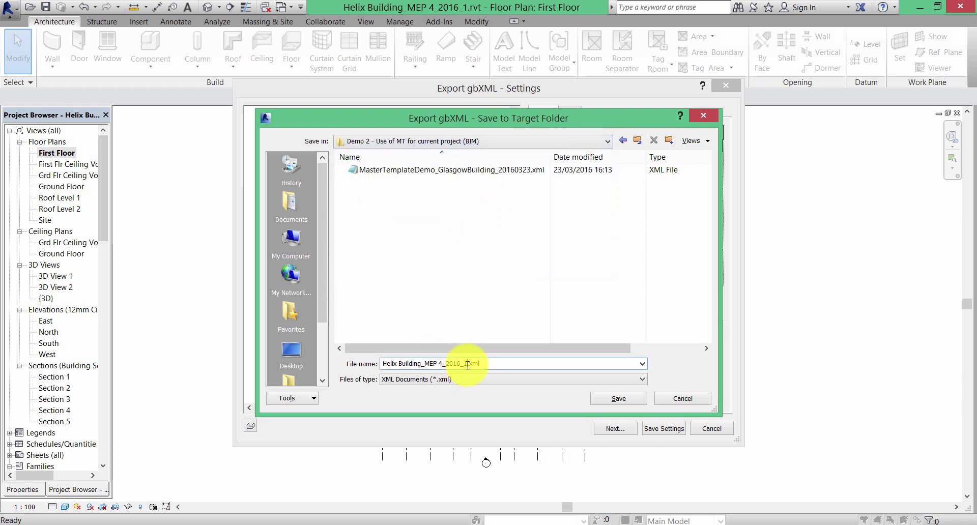
{"action": "left_click_drag", "start_coordinate": [467, 365], "coordinate": [370, 362]}
{"action": "type", "text": "Glasgow"}
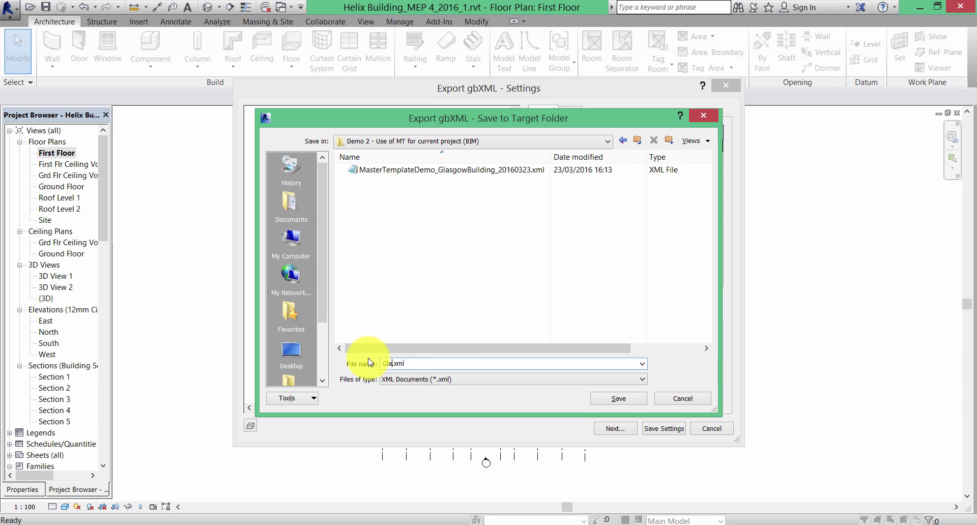
{"action": "type", "text": " Building V1"}
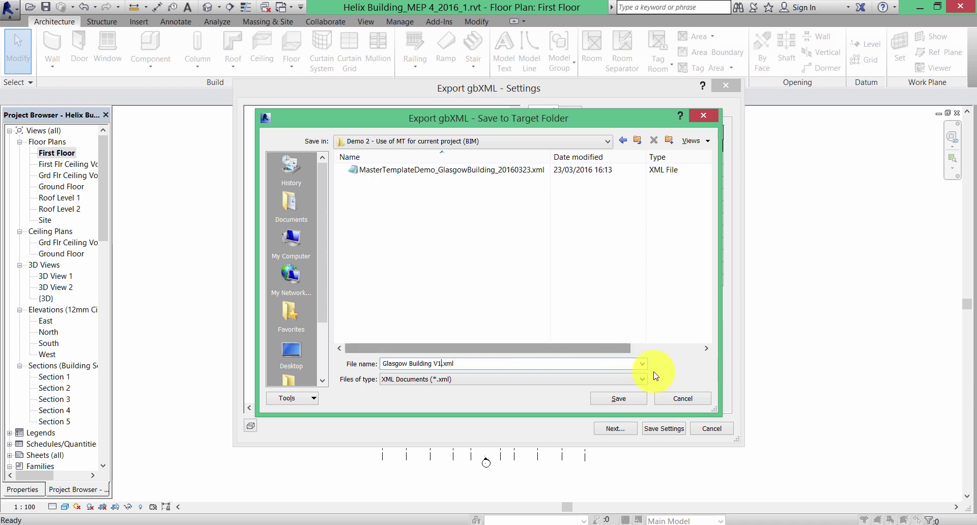
{"action": "left_click", "coordinate": [621, 399]}
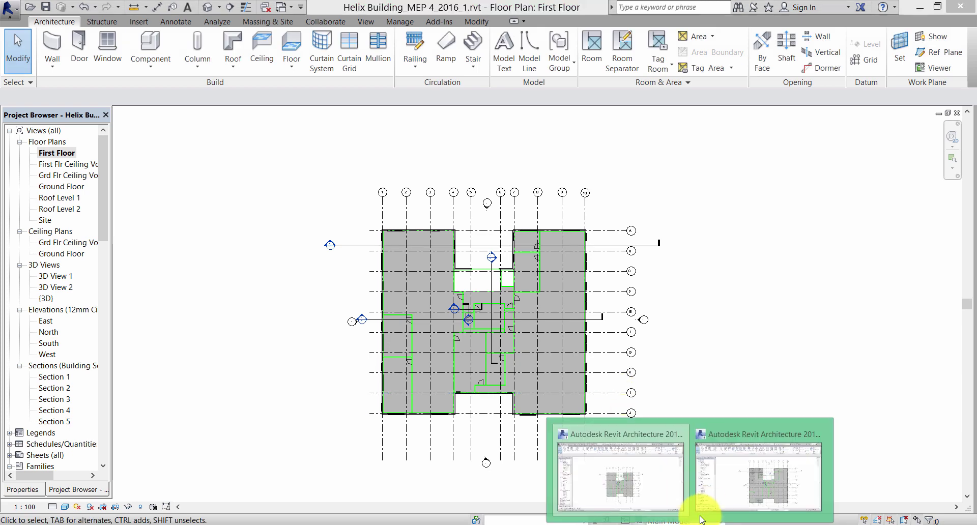
- Start a gbXML export of Helix Building_MEP 4_2016_2.rvt with the existing settings, targeting the folder Demo 2 - Use of MT for current project (BIM)
{"action": "left_click", "coordinate": [722, 478]}
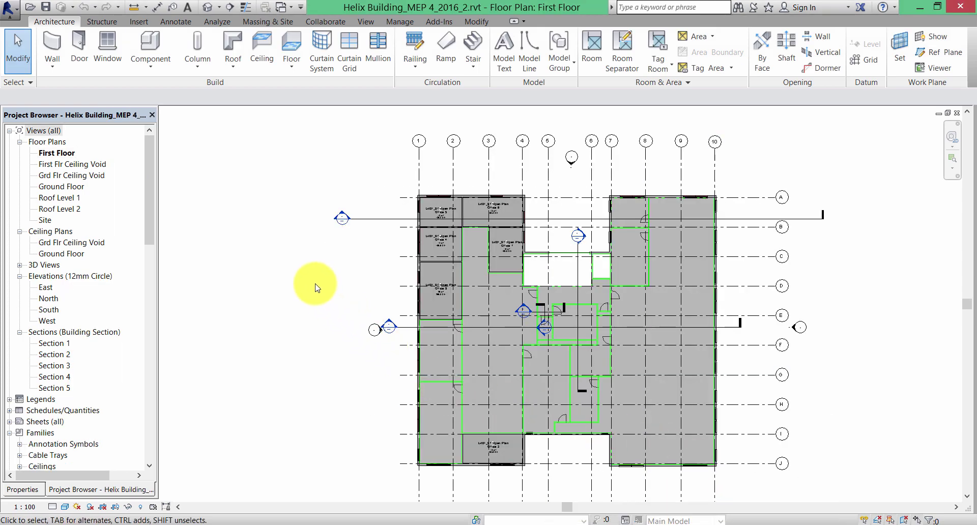
{"action": "left_click", "coordinate": [10, 7]}
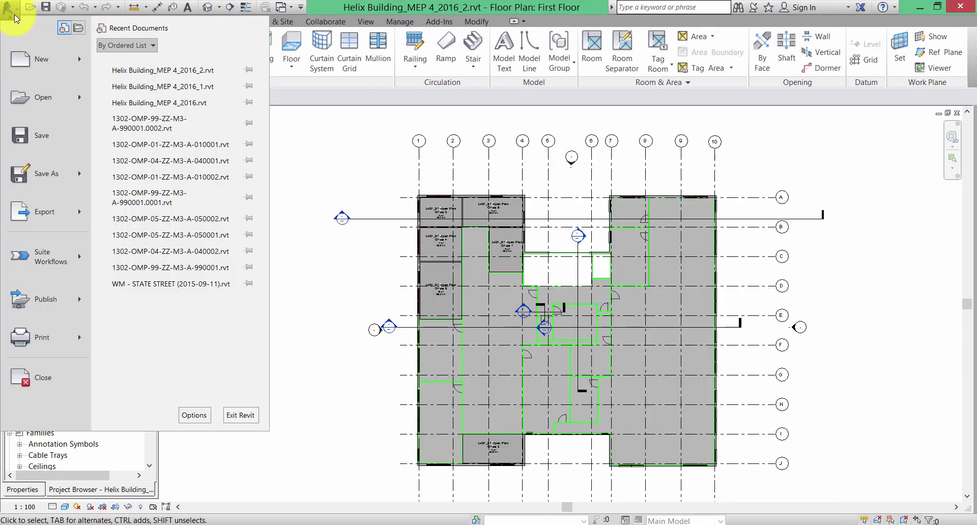
{"action": "mouse_move", "coordinate": [23, 210]}
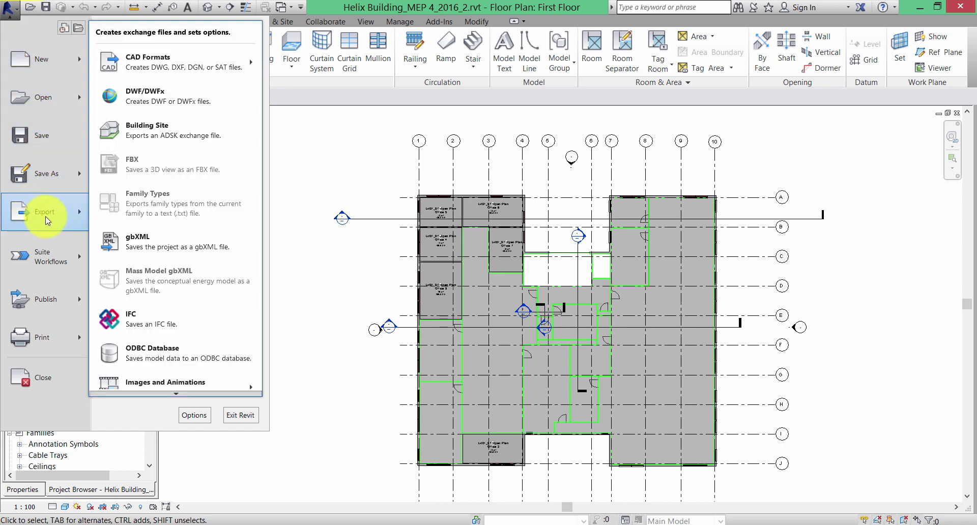
{"action": "left_click", "coordinate": [172, 252]}
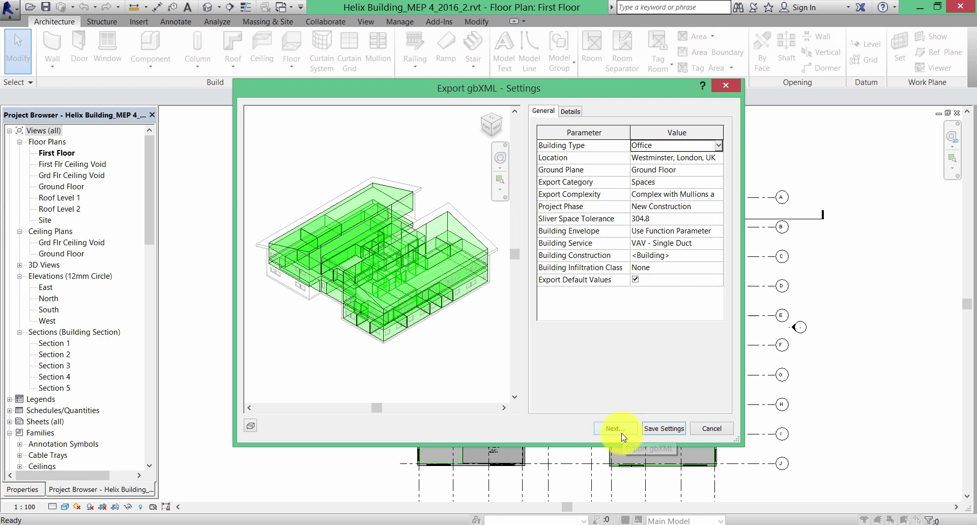
{"action": "left_click", "coordinate": [617, 430]}
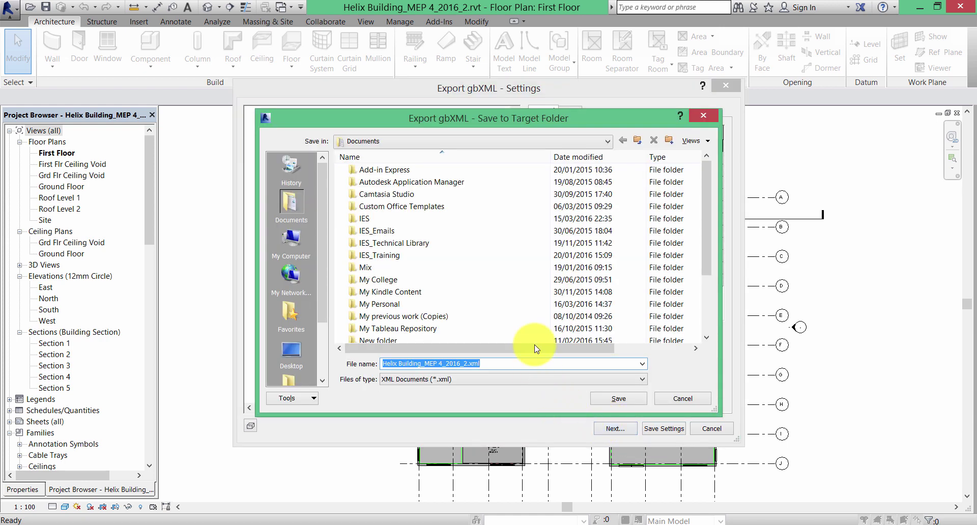
{"action": "double_click", "coordinate": [362, 317]}
{"action": "double_click", "coordinate": [345, 194]}
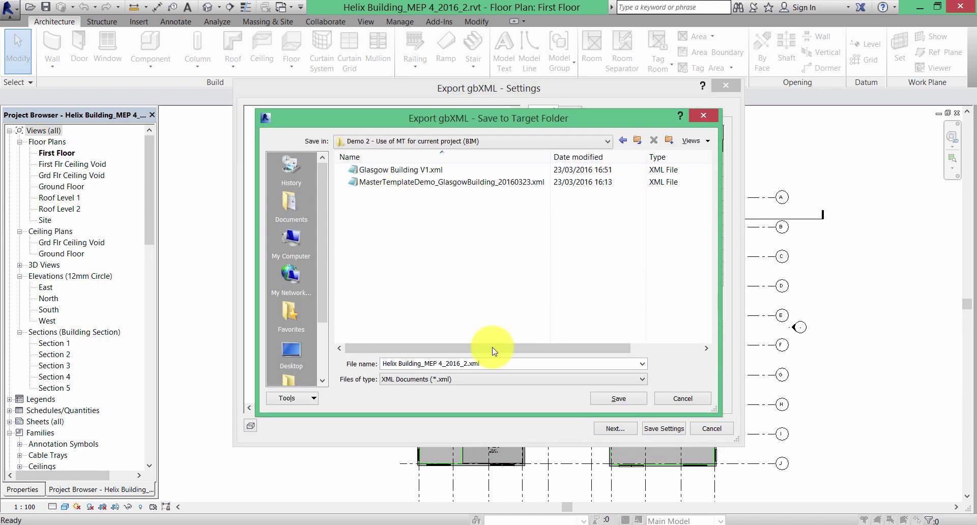
- Name the export file Glasgow Building v2.xml and save it
{"action": "left_click", "coordinate": [436, 364]}
{"action": "left_click", "coordinate": [436, 363]}
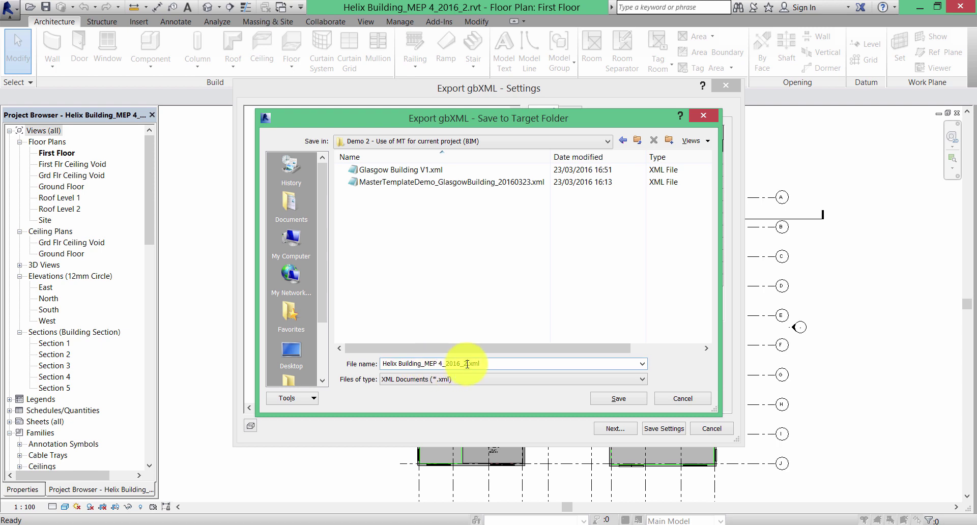
{"action": "left_click_drag", "start_coordinate": [466, 363], "coordinate": [382, 364]}
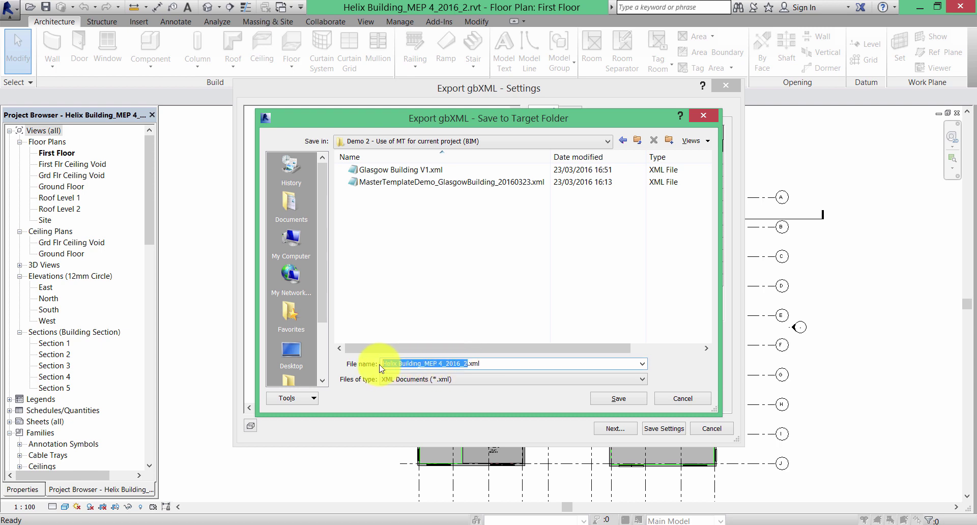
{"action": "type", "text": "Glasgow B"}
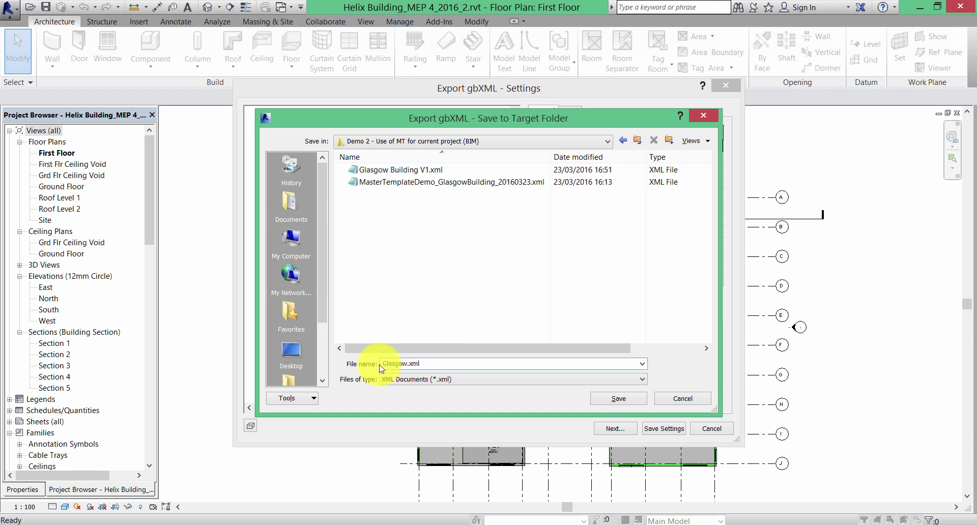
{"action": "type", "text": "uilding v2"}
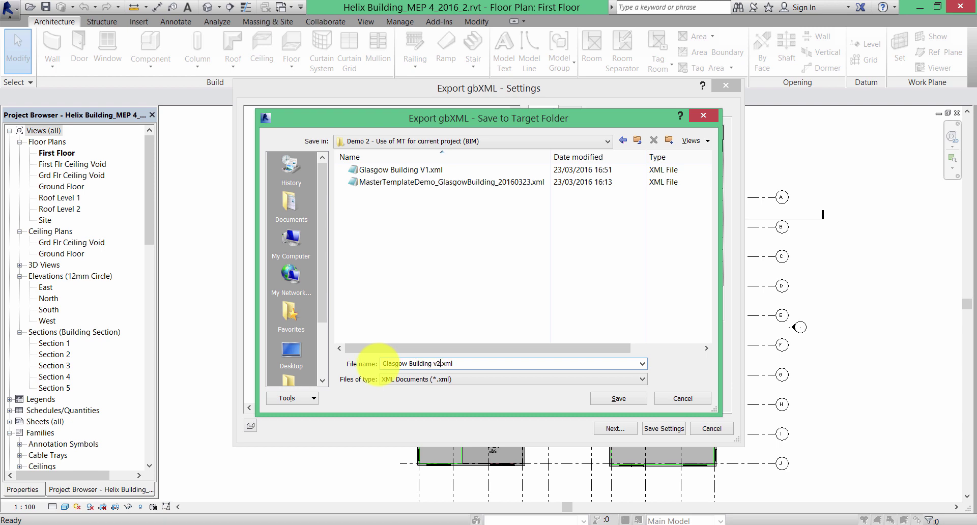
{"action": "left_click", "coordinate": [617, 402]}
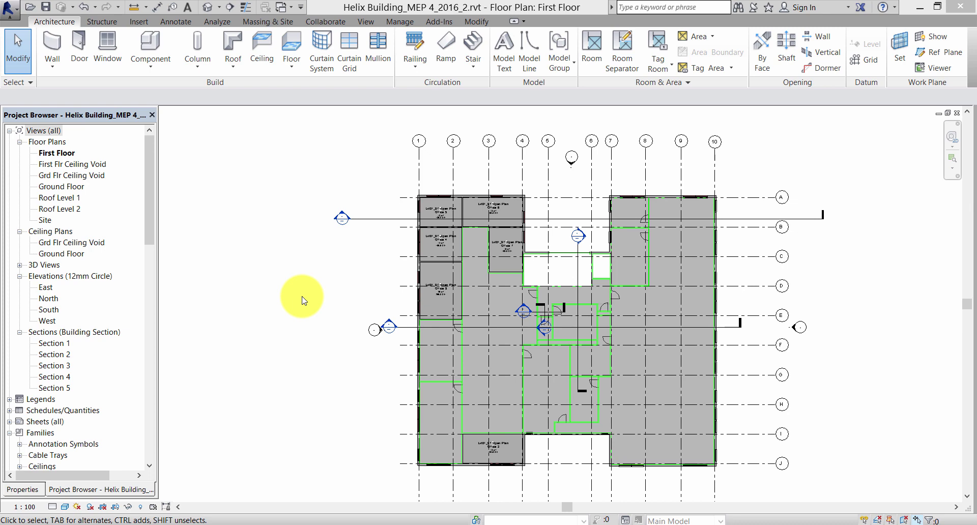
- Switch to IES VE and start a Green Building XML (gbXML) import, browsing for the file to load
{"action": "left_click", "coordinate": [545, 497]}
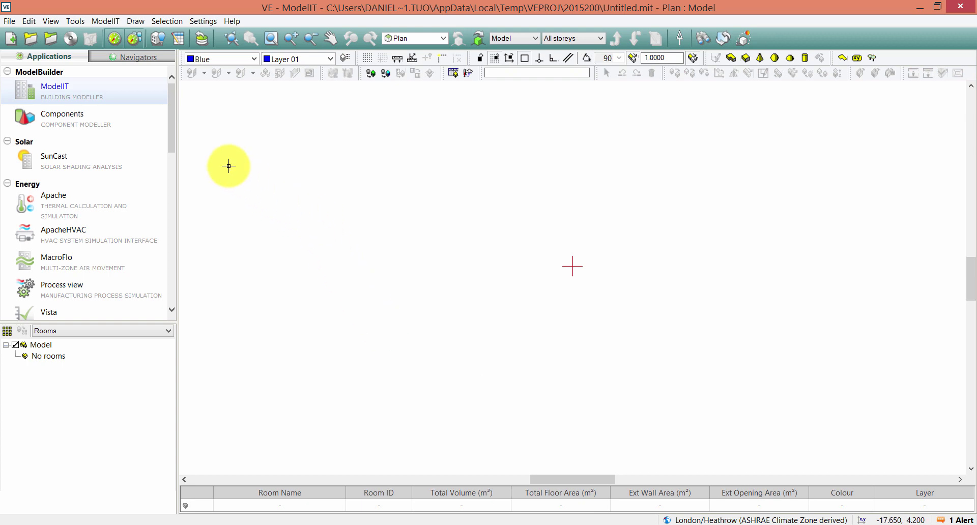
{"action": "left_click", "coordinate": [9, 21]}
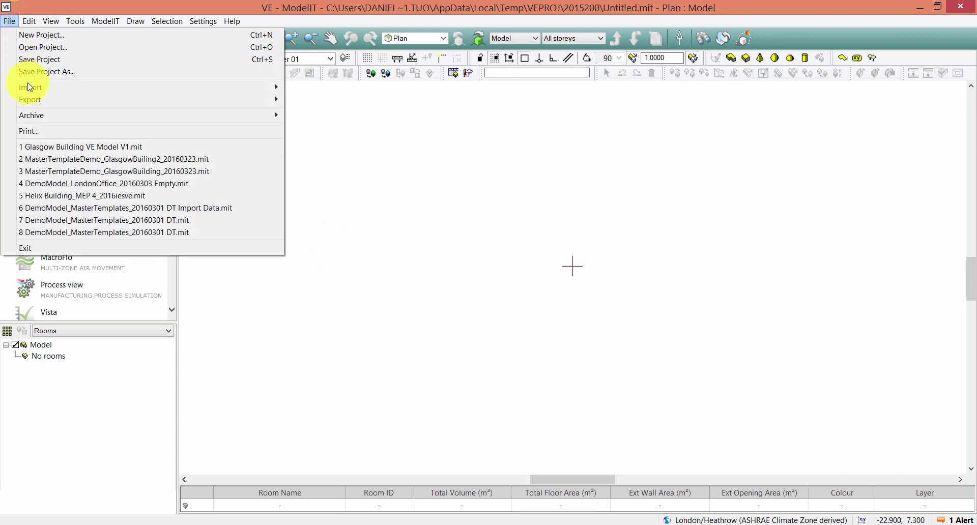
{"action": "mouse_move", "coordinate": [26, 87]}
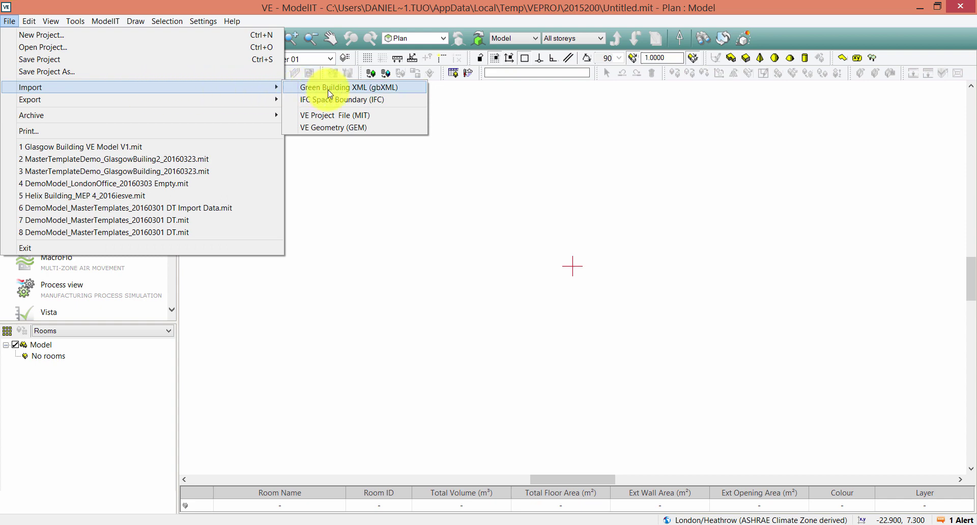
{"action": "left_click", "coordinate": [312, 90]}
{"action": "left_click", "coordinate": [627, 304]}
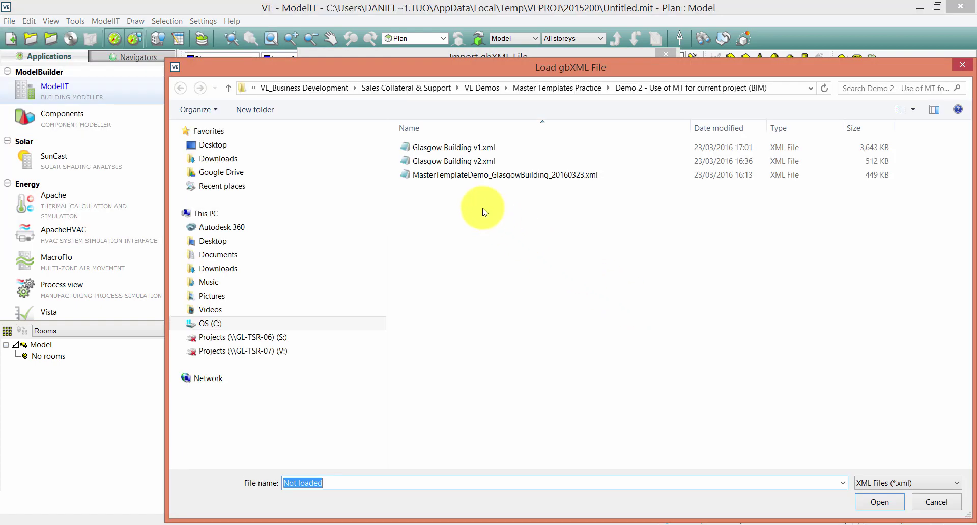
- Load Glasgow Building v1.xml and save the project as Glasgow Building Ve Model V1, overwriting the existing project
{"action": "left_click", "coordinate": [455, 149]}
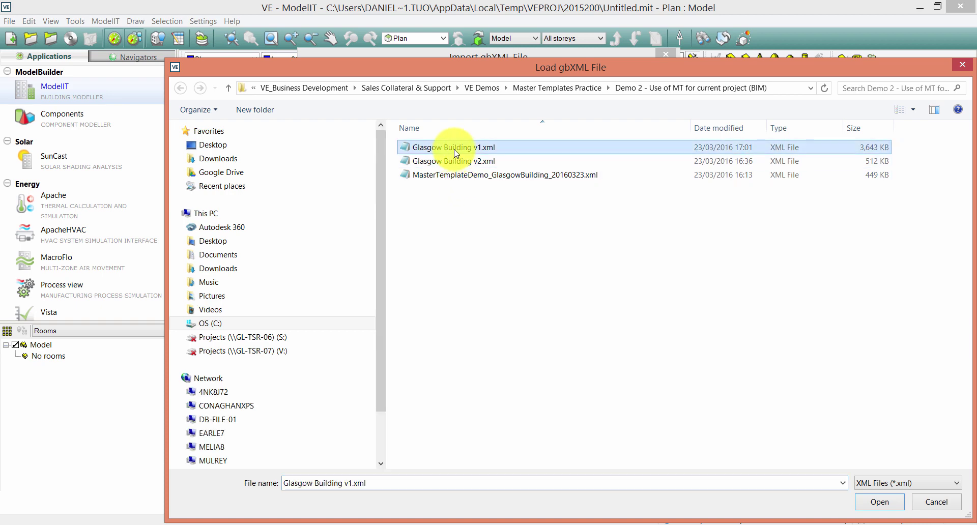
{"action": "left_click", "coordinate": [899, 507]}
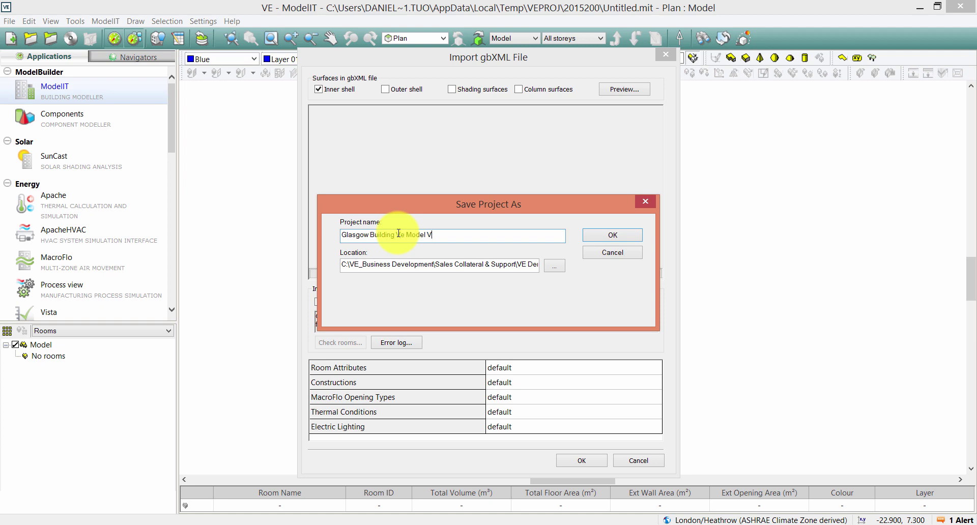
{"action": "left_click", "coordinate": [613, 237]}
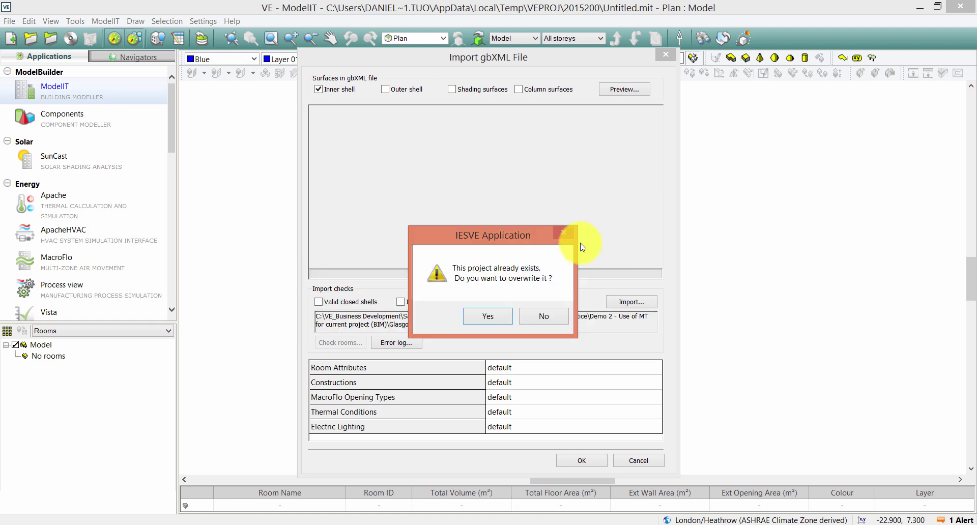
{"action": "left_click", "coordinate": [488, 316]}
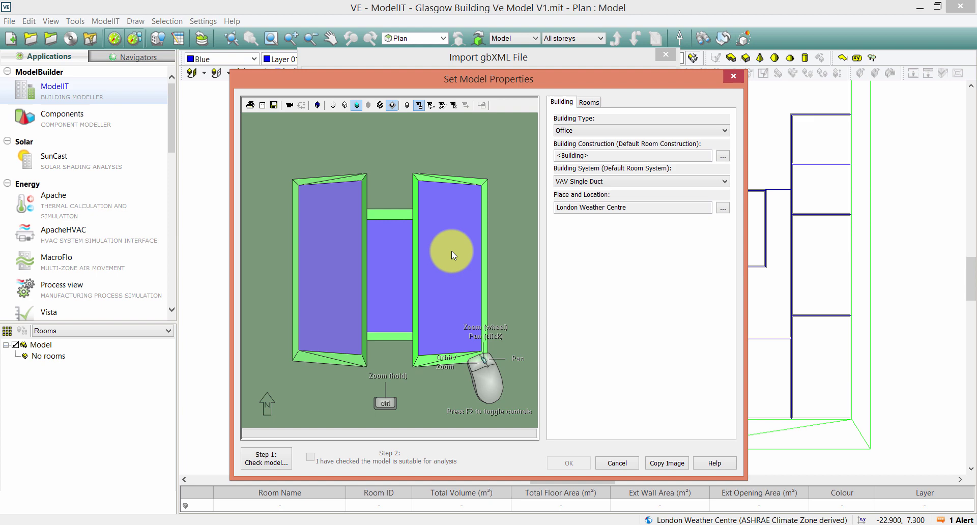
- Inspect the imported model in 3D, run the room check, and accept the model as suitable for analysis
{"action": "left_click_drag", "start_coordinate": [453, 255], "coordinate": [541, 358]}
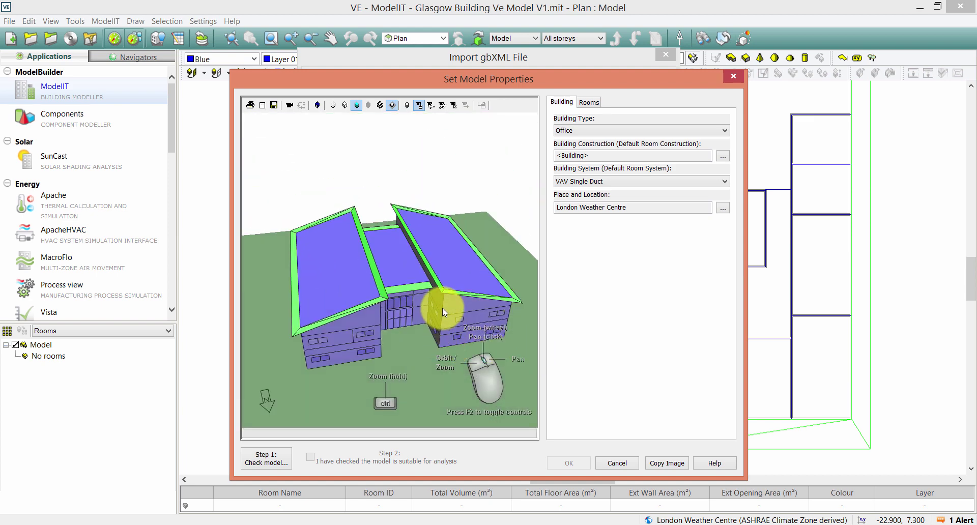
{"action": "left_click_drag", "start_coordinate": [356, 344], "coordinate": [383, 374]}
{"action": "left_click", "coordinate": [266, 456]}
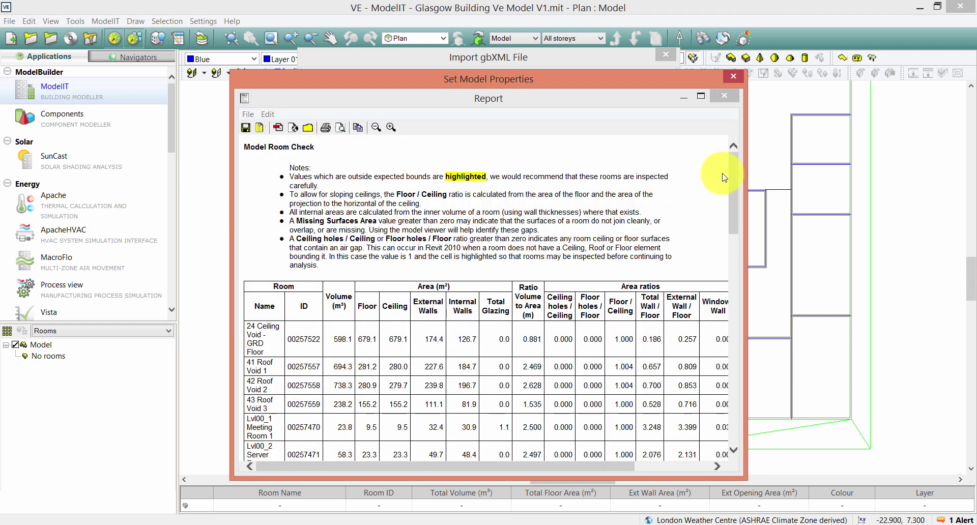
{"action": "left_click_drag", "start_coordinate": [734, 194], "coordinate": [733, 153]}
{"action": "left_click", "coordinate": [724, 95]}
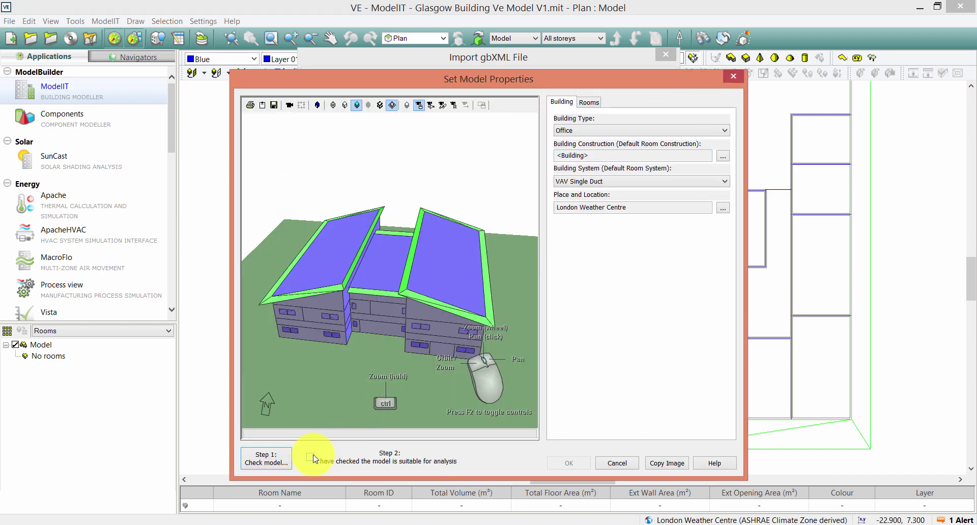
{"action": "left_click_drag", "start_coordinate": [359, 313], "coordinate": [499, 315]}
{"action": "left_click", "coordinate": [559, 464]}
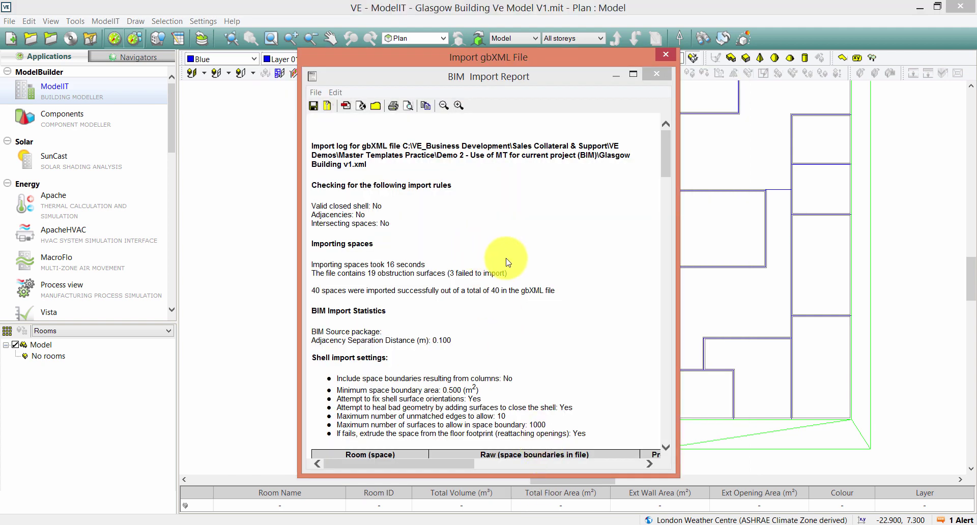
- Review the room table in the BIM Import Report and complete the gbXML import with default attributes
{"action": "left_click", "coordinate": [664, 154]}
{"action": "left_click_drag", "start_coordinate": [663, 154], "coordinate": [898, 188]}
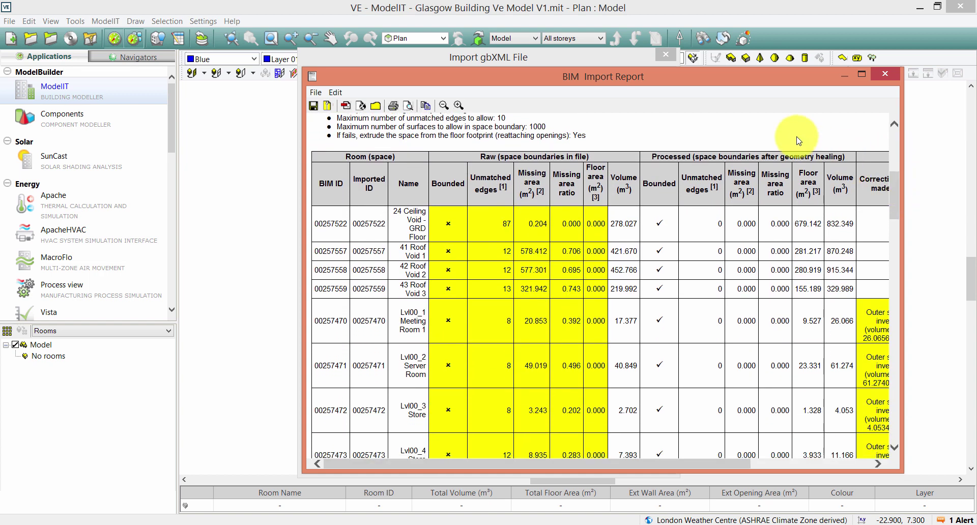
{"action": "left_click", "coordinate": [889, 75]}
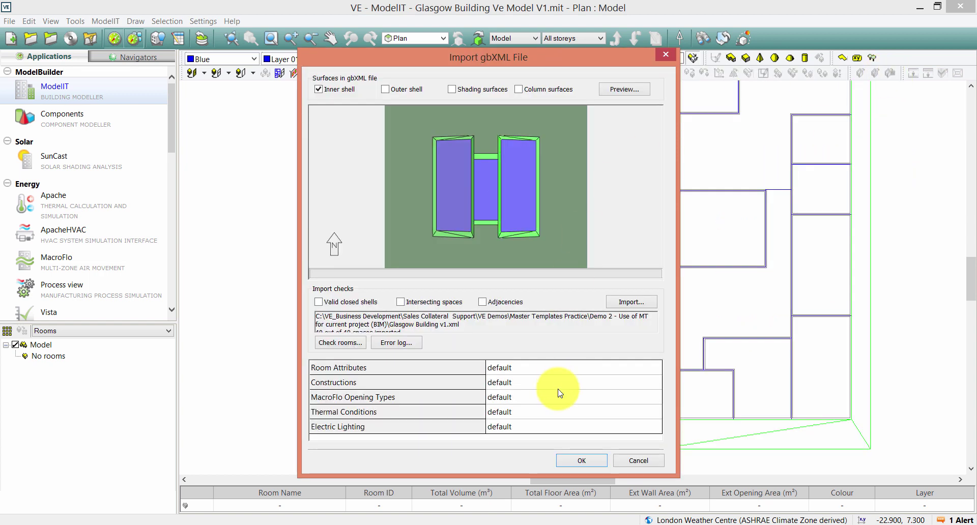
{"action": "left_click", "coordinate": [562, 462]}
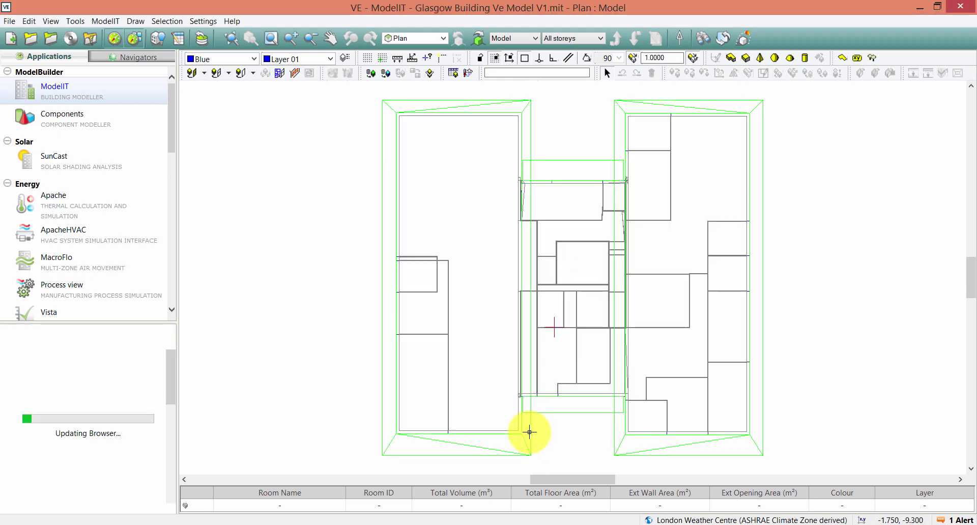
- Show the imported V1 model in the Axonometric view
{"action": "left_click", "coordinate": [423, 38]}
{"action": "left_click", "coordinate": [420, 93]}
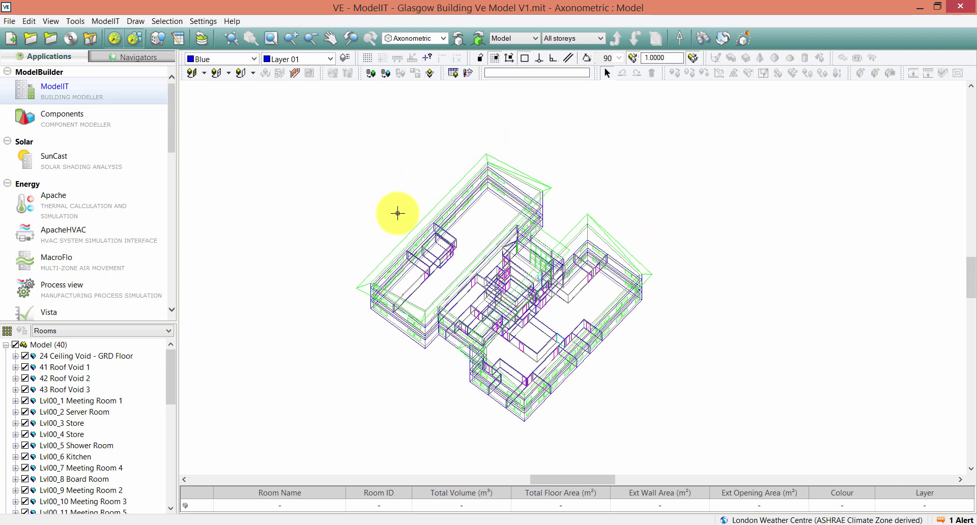
{"action": "scroll", "coordinate": [404, 202], "scroll_direction": "down", "scroll_amount": 1}
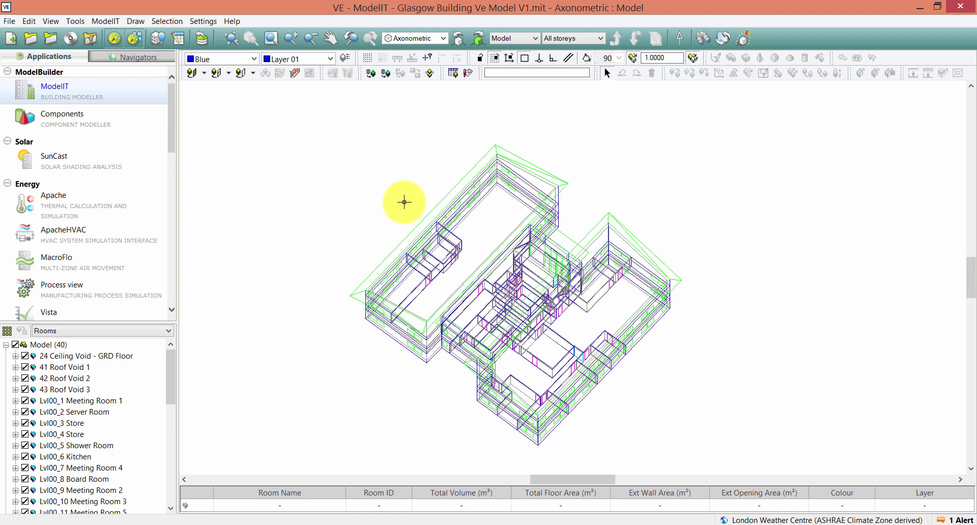
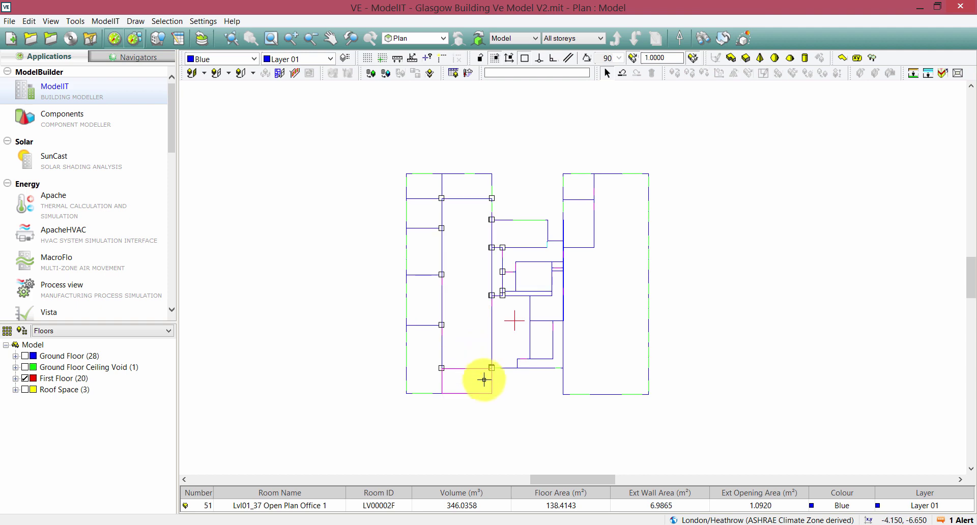
- Switch to Revit and compare the First Floor plans of Helix Building_MEP 4_2016_1.rvt and Helix Building_MEP 4_2016_2.rvt
{"action": "left_click", "coordinate": [512, 520]}
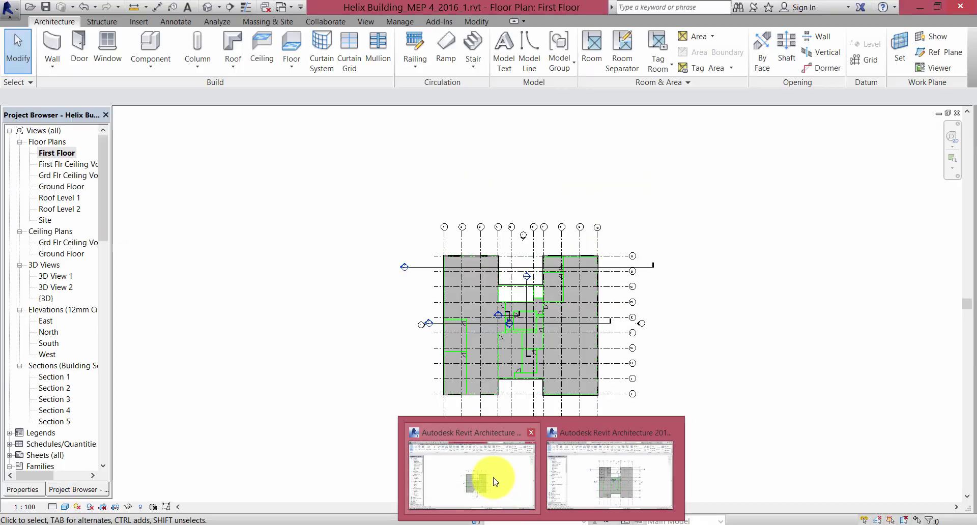
{"action": "left_click", "coordinate": [493, 476]}
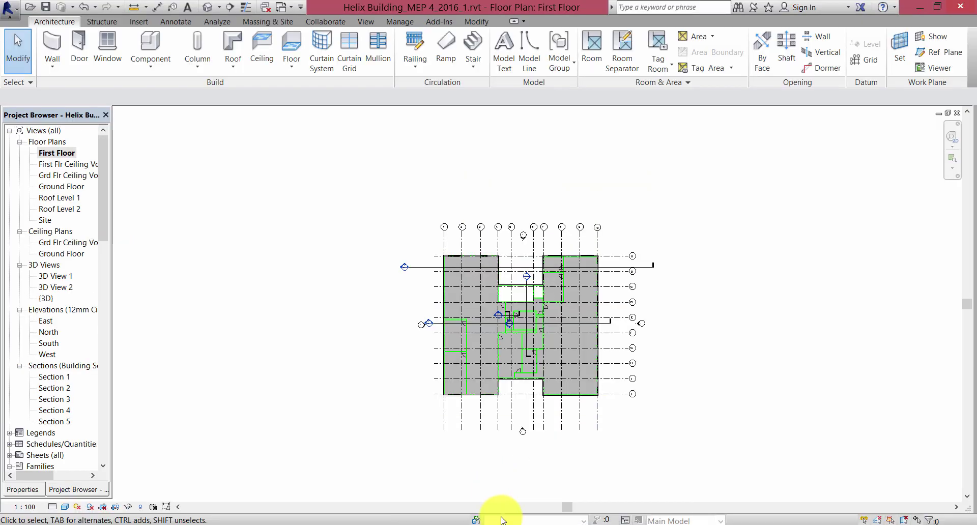
{"action": "left_click", "coordinate": [538, 520]}
{"action": "left_click", "coordinate": [560, 467]}
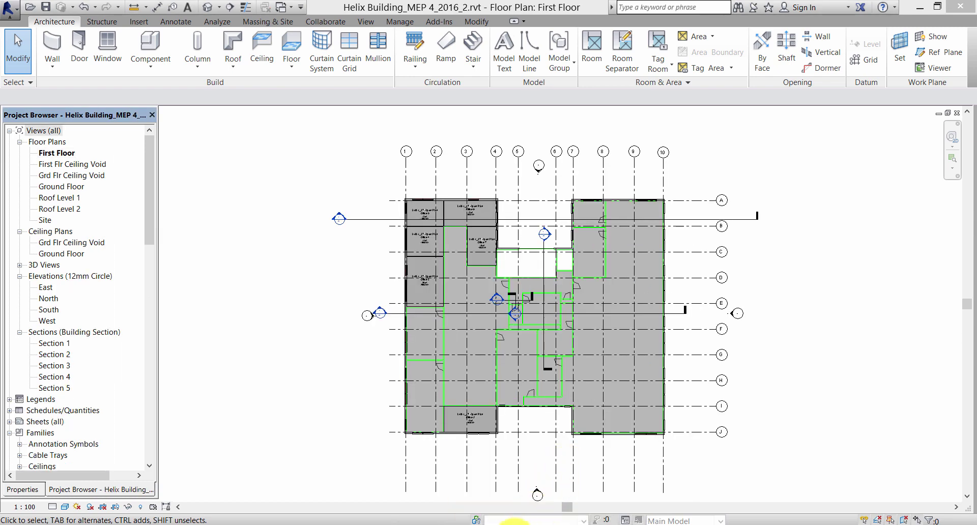
- Switch to the Glasgow Building Ve Model V1 project in IES VE and examine its First Floor room layout
{"action": "left_click", "coordinate": [514, 520]}
{"action": "left_click", "coordinate": [479, 486]}
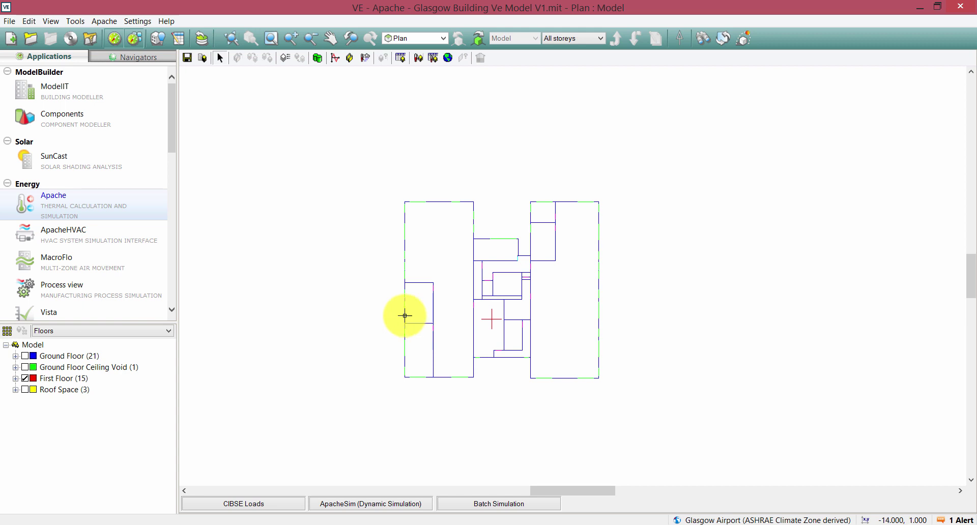
{"action": "scroll", "coordinate": [427, 311], "scroll_direction": "down", "scroll_amount": 1}
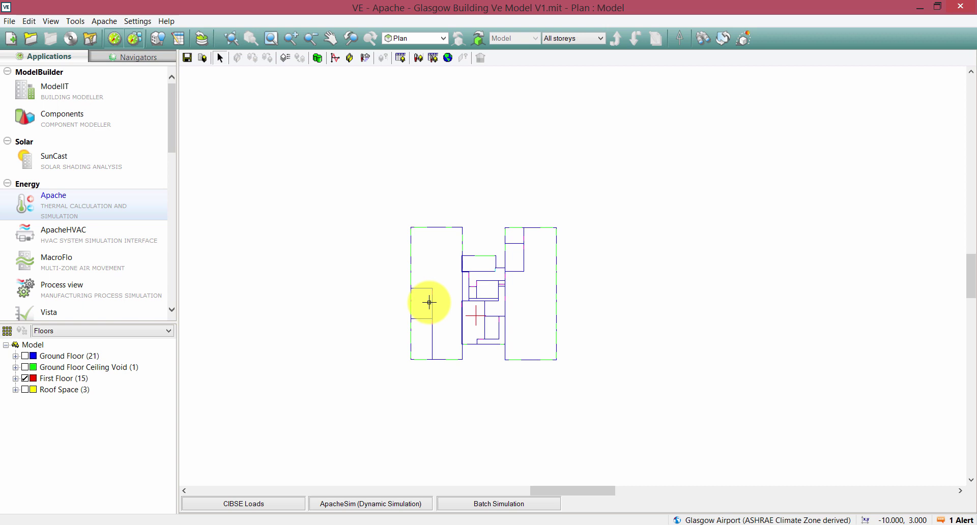
{"action": "scroll", "coordinate": [432, 303], "scroll_direction": "down", "scroll_amount": 1}
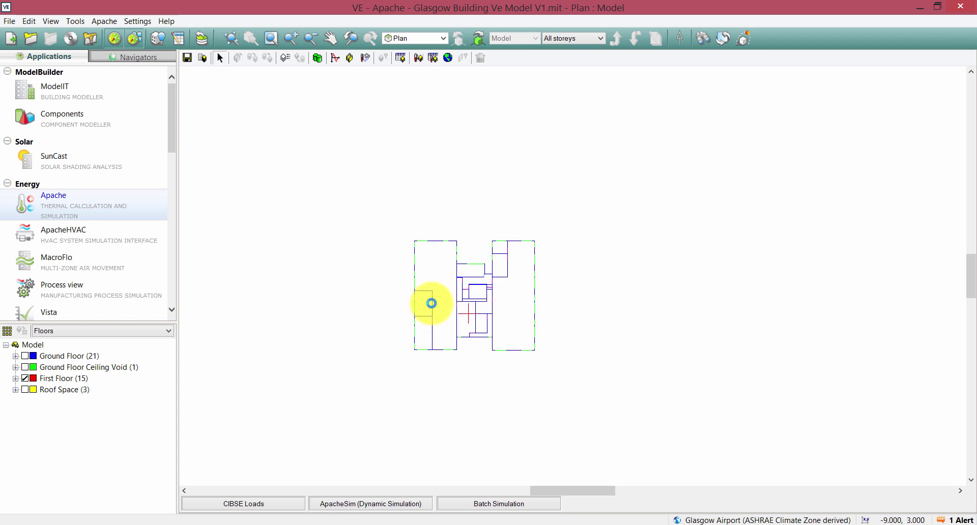
{"action": "middle_click_drag", "start_coordinate": [432, 303], "coordinate": [463, 303]}
{"action": "scroll", "coordinate": [475, 325], "scroll_direction": "up", "scroll_amount": 2}
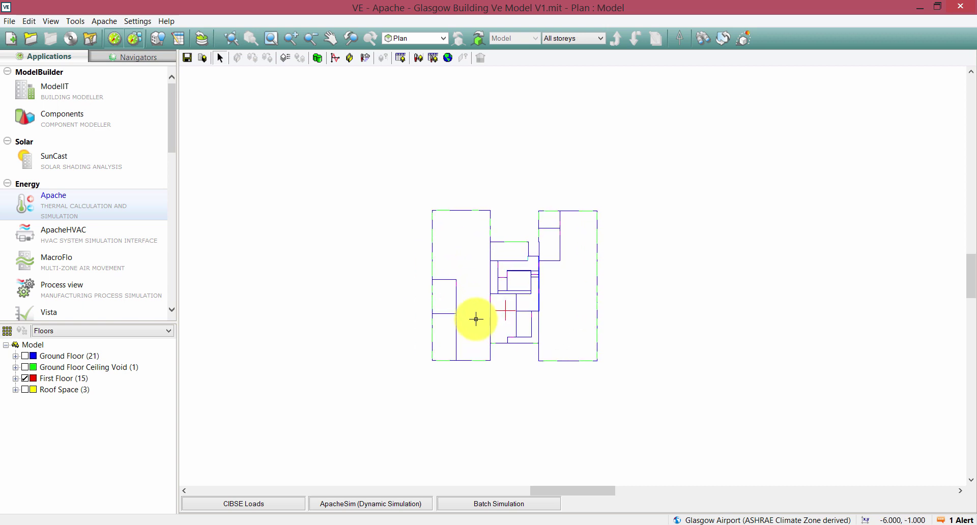
{"action": "scroll", "coordinate": [471, 281], "scroll_direction": "down", "scroll_amount": 1}
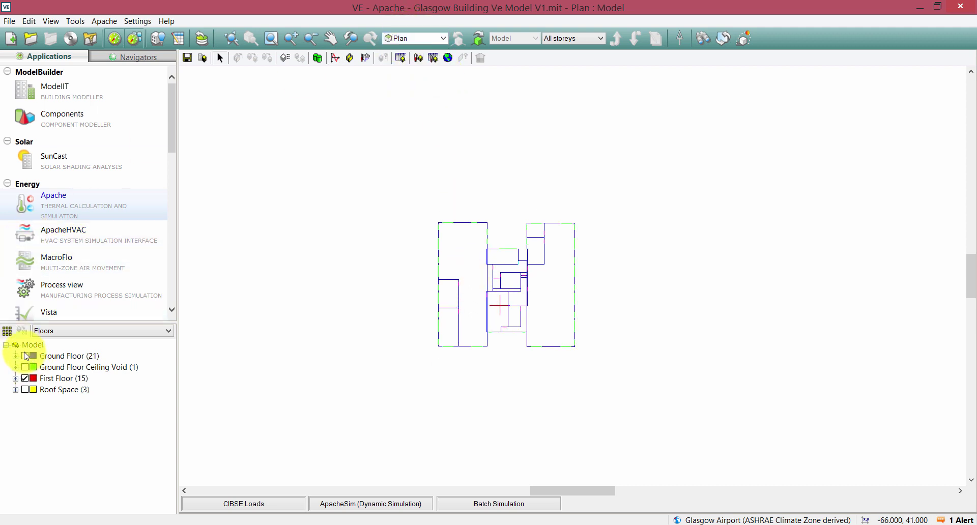
- Display the Ground Floor and Ground Floor Ceiling Void together with the First Floor in the Axonometric view
{"action": "left_click", "coordinate": [19, 367]}
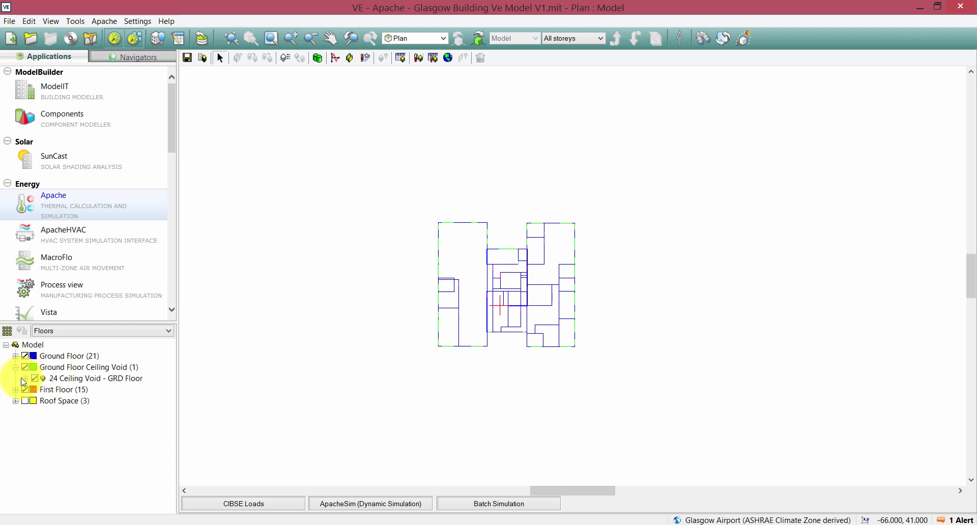
{"action": "left_click", "coordinate": [15, 367]}
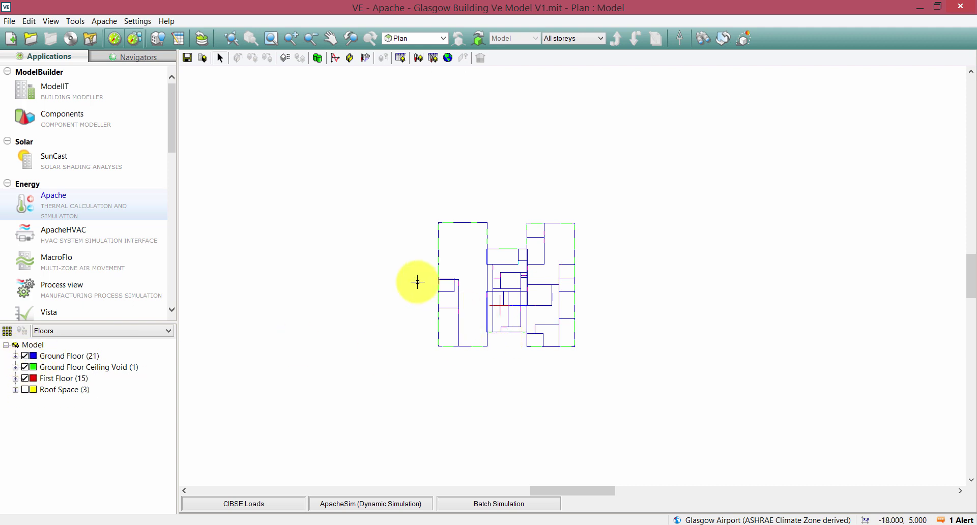
{"action": "scroll", "coordinate": [417, 281], "scroll_direction": "down", "scroll_amount": 1}
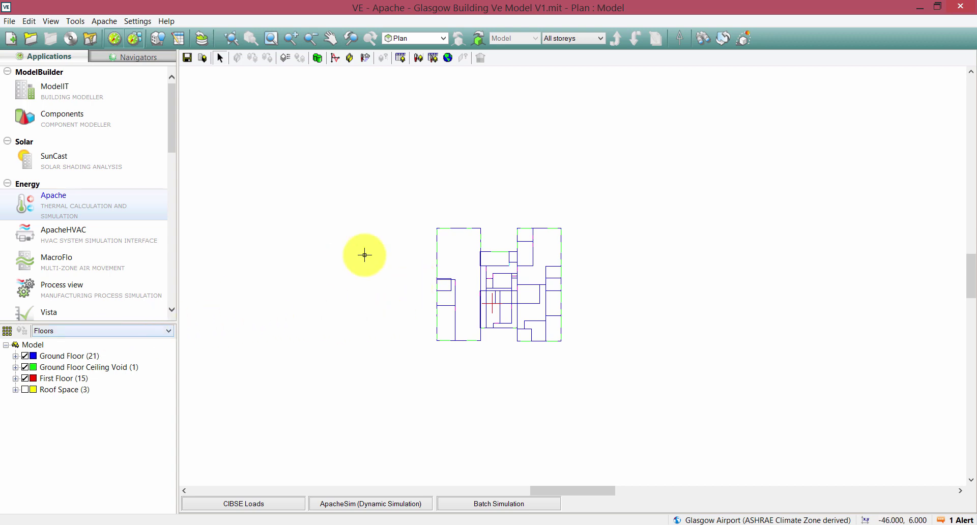
{"action": "left_click", "coordinate": [414, 39]}
{"action": "left_click", "coordinate": [418, 95]}
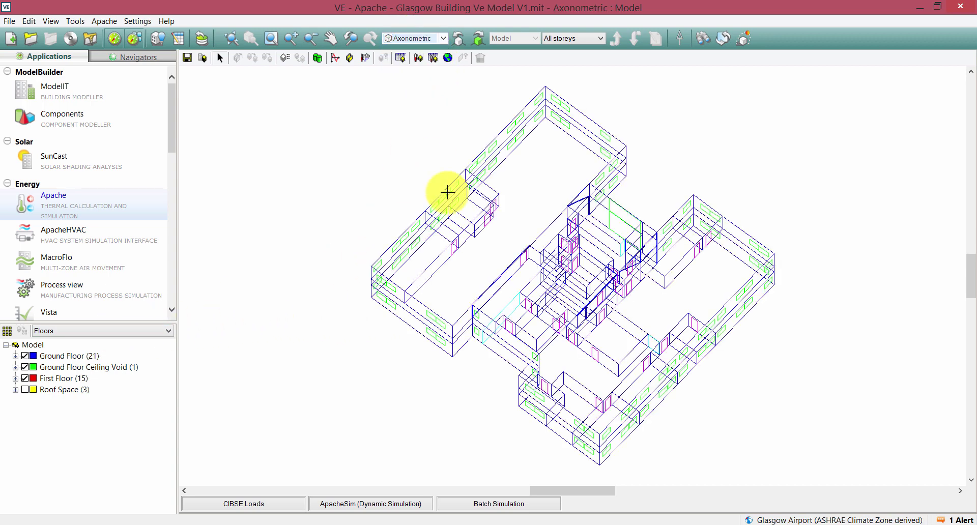
- Display the Roof Space and review the Internal Gains and Building Regulations settings of the V1 thermal condition templates
{"action": "left_click", "coordinate": [26, 390]}
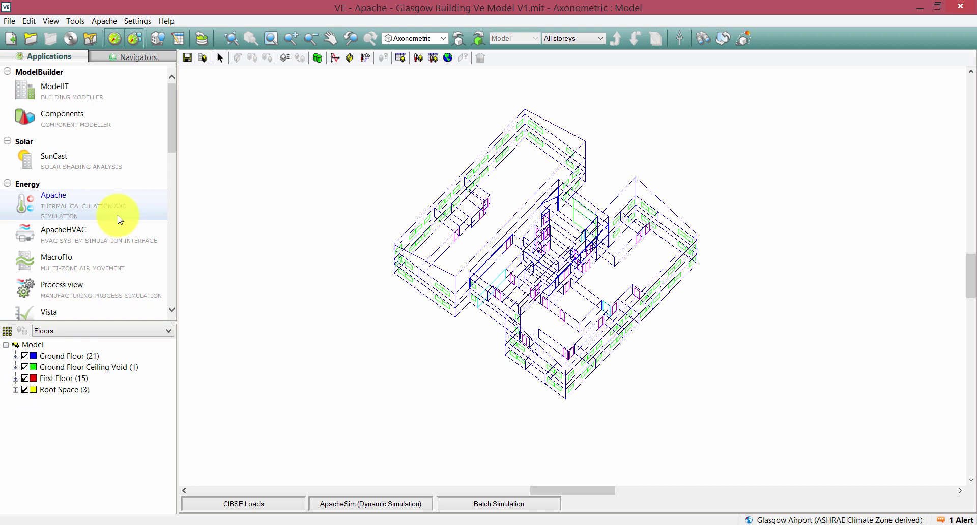
{"action": "left_click", "coordinate": [179, 42]}
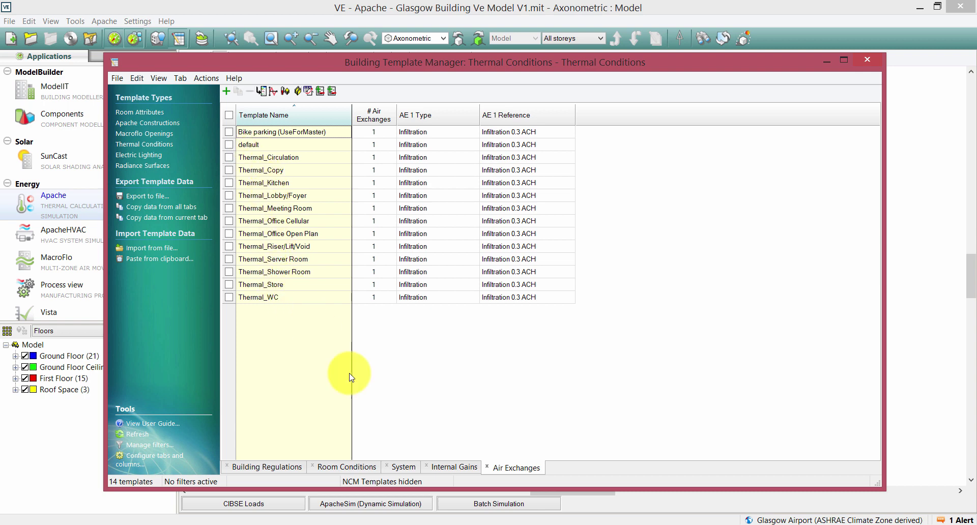
{"action": "left_click", "coordinate": [440, 467]}
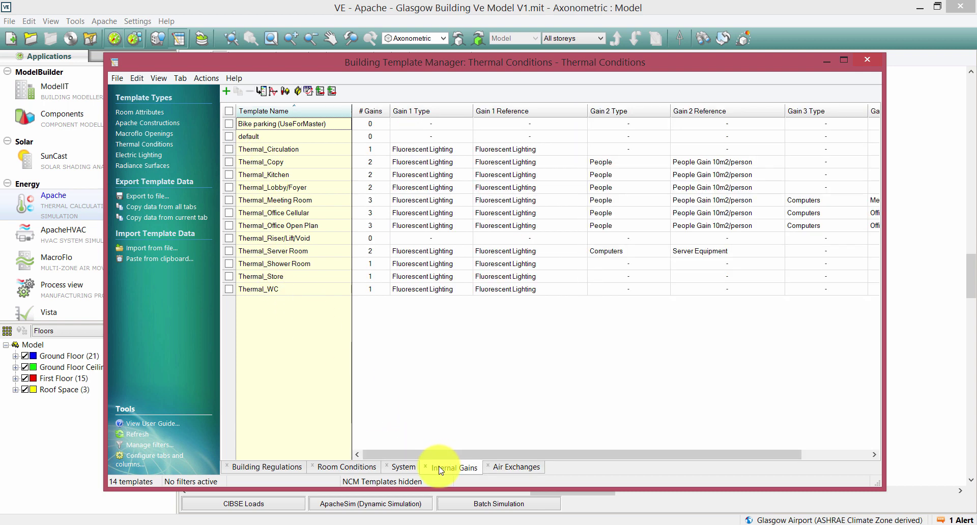
{"action": "left_click", "coordinate": [265, 467]}
{"action": "left_click", "coordinate": [863, 59]}
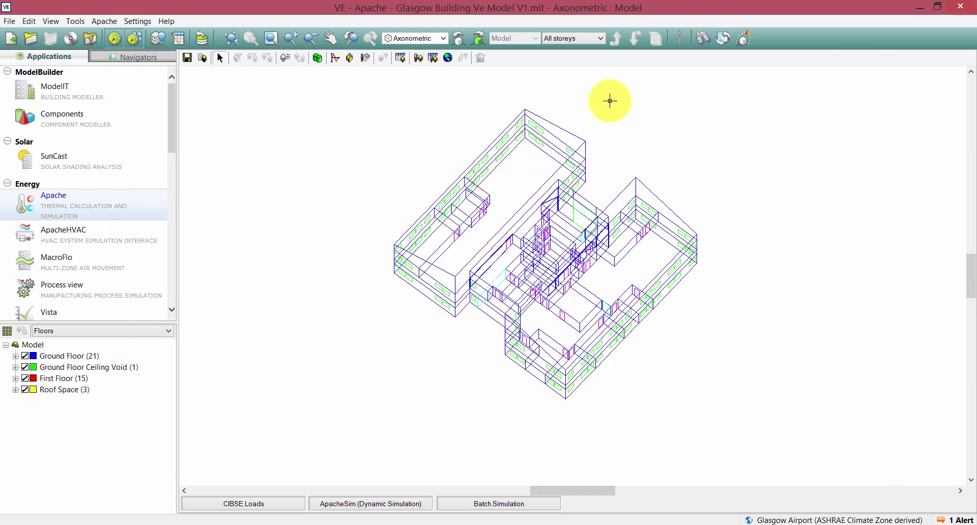
- Review the V1 project constructions for the External Wall, Ground/Exposed Floor and Roof categories
{"action": "scroll", "coordinate": [405, 120], "scroll_direction": "down", "scroll_amount": 3}
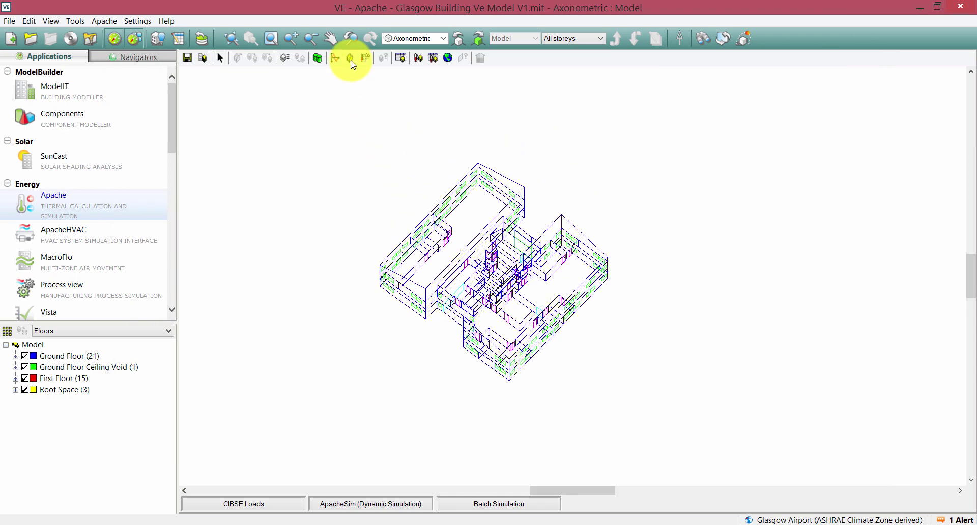
{"action": "left_click", "coordinate": [351, 60]}
{"action": "left_click", "coordinate": [306, 456]}
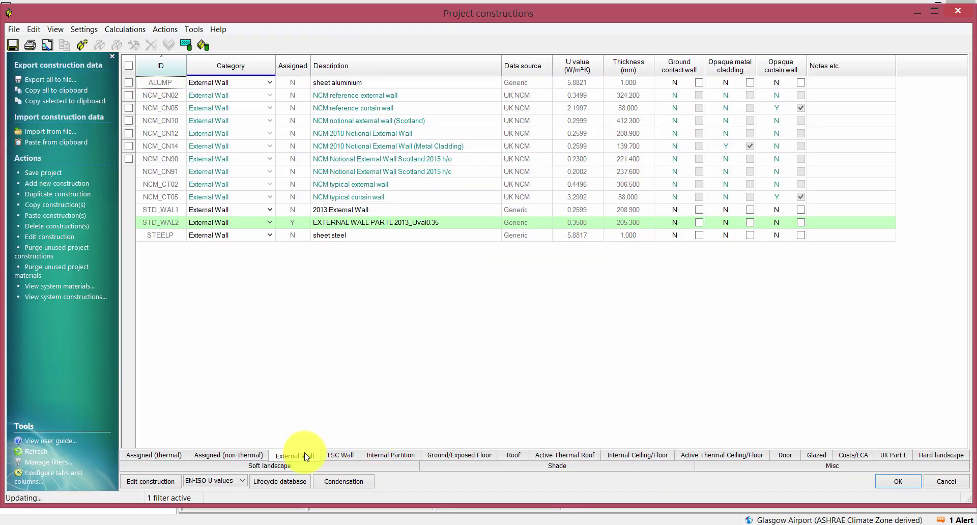
{"action": "left_click", "coordinate": [470, 455]}
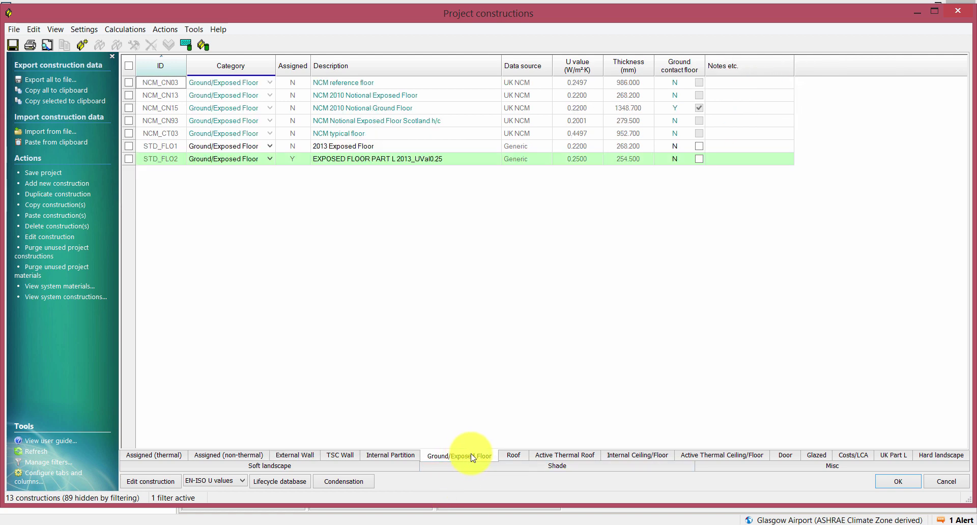
{"action": "left_click", "coordinate": [513, 455]}
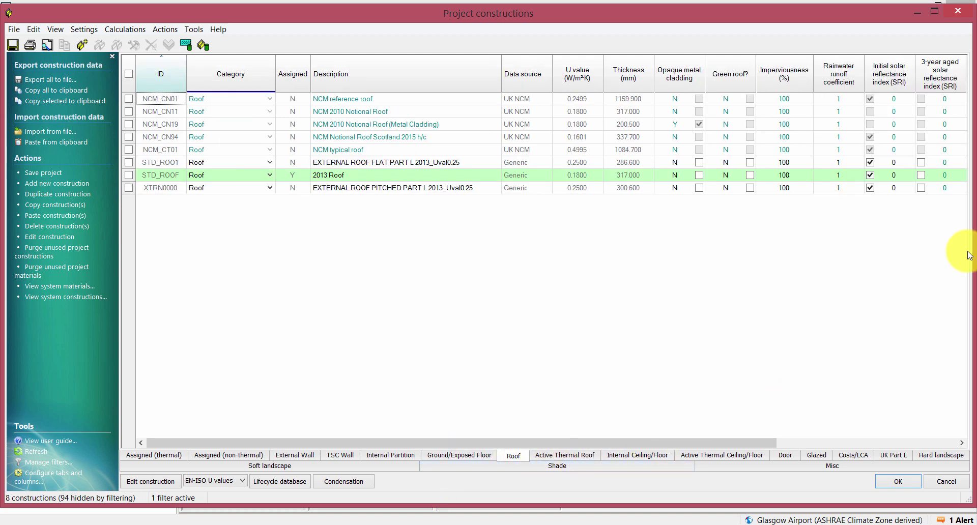
{"action": "left_click", "coordinate": [958, 10]}
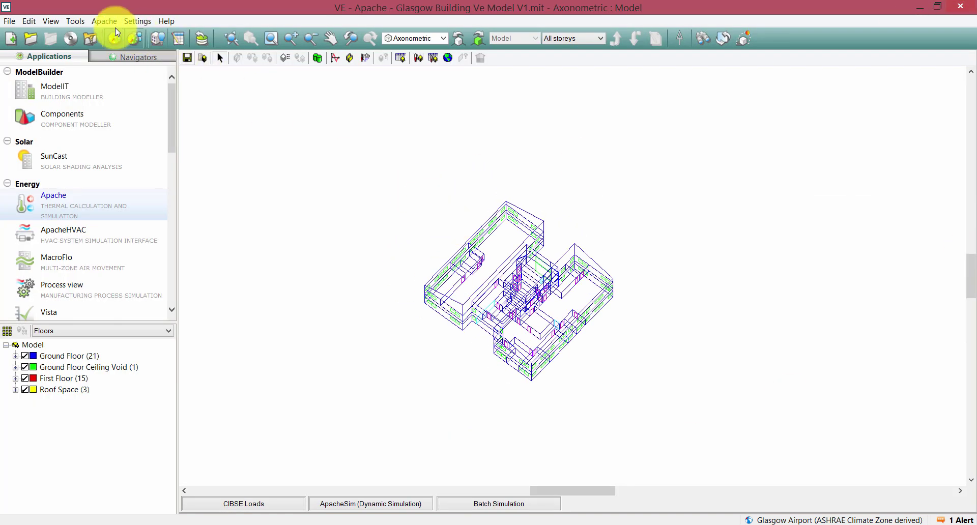
- Export the Master Template as Glasgow Building Ve Model V1.tpl to the "Demo 2 - Use of MT for current project _BIM_" folder
{"action": "left_click", "coordinate": [74, 20]}
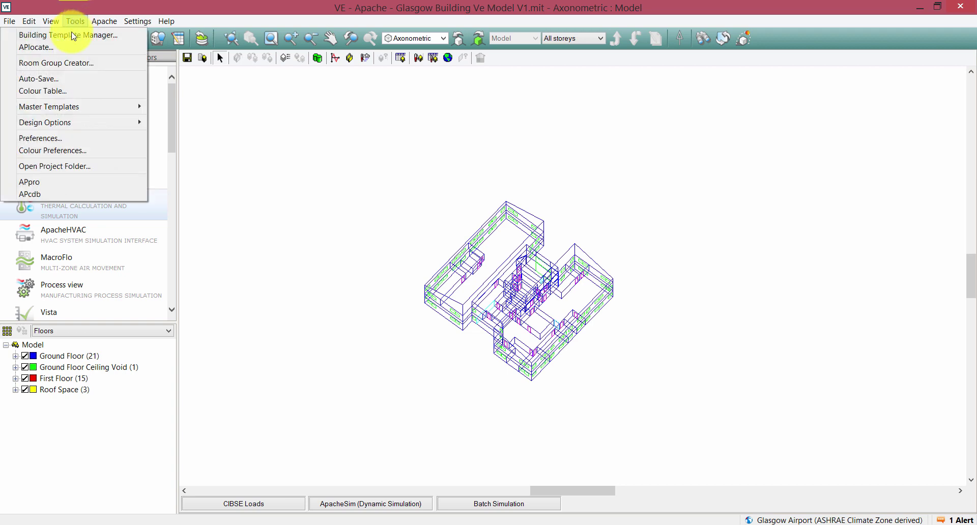
{"action": "mouse_move", "coordinate": [61, 106]}
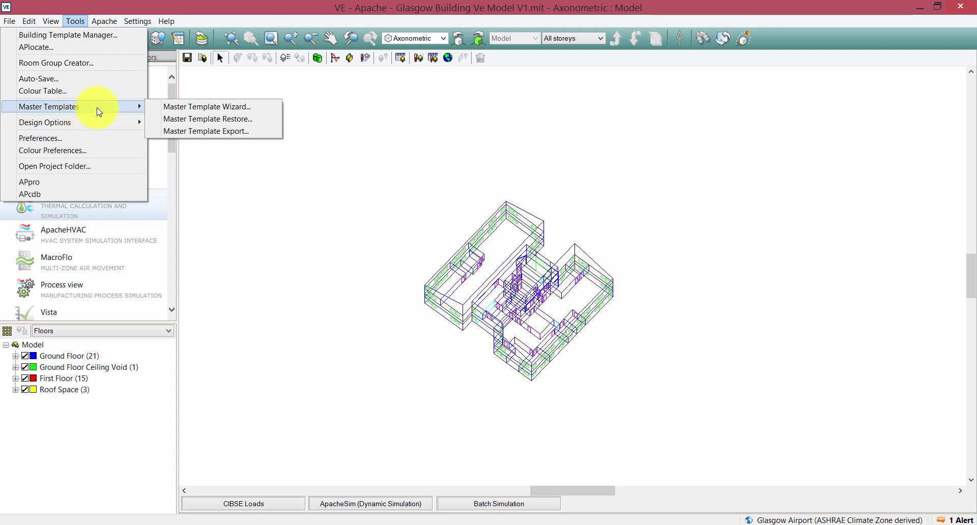
{"action": "left_click", "coordinate": [184, 131]}
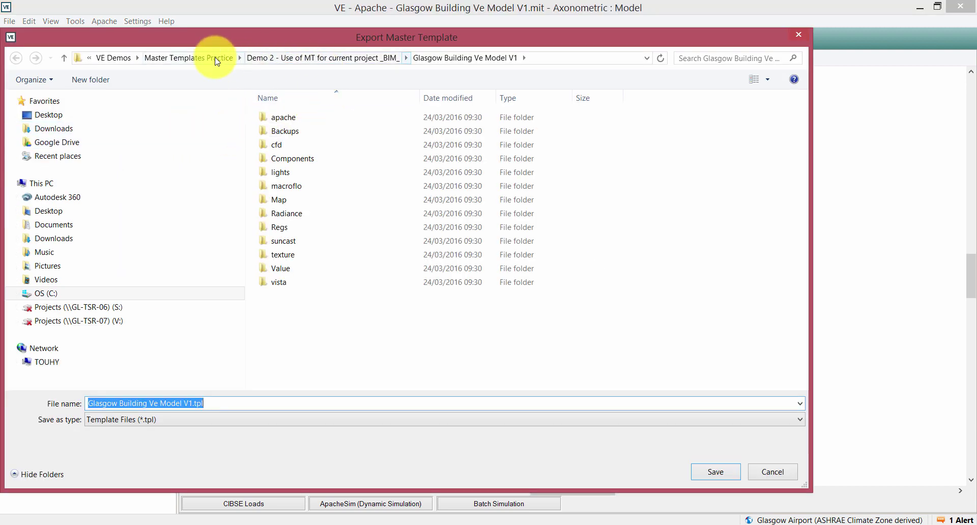
{"action": "left_click", "coordinate": [286, 59]}
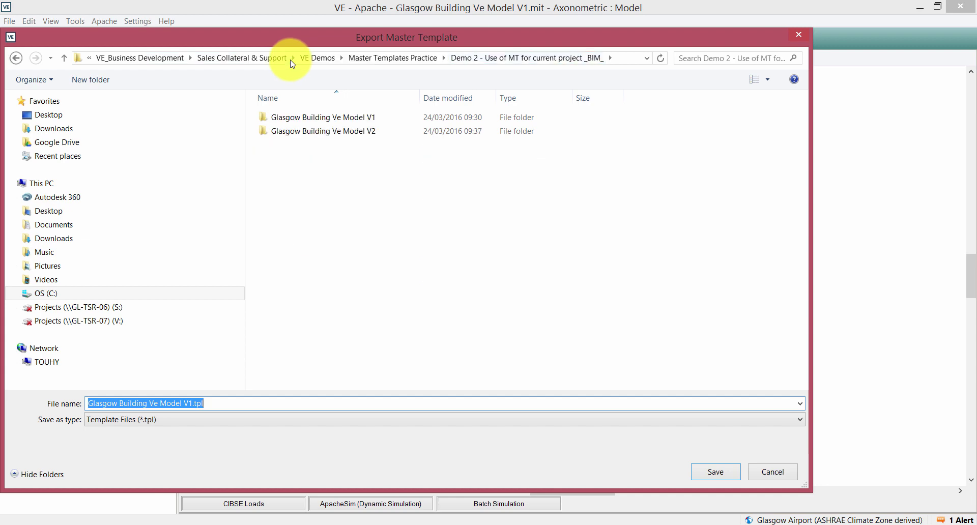
{"action": "left_click", "coordinate": [270, 401]}
{"action": "double_click", "coordinate": [205, 403]}
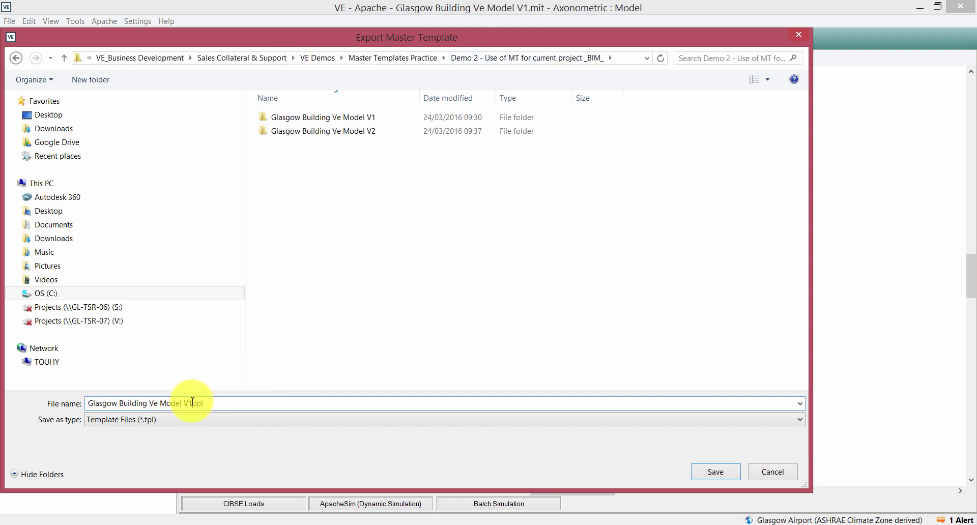
{"action": "left_click_drag", "start_coordinate": [192, 403], "coordinate": [99, 382]}
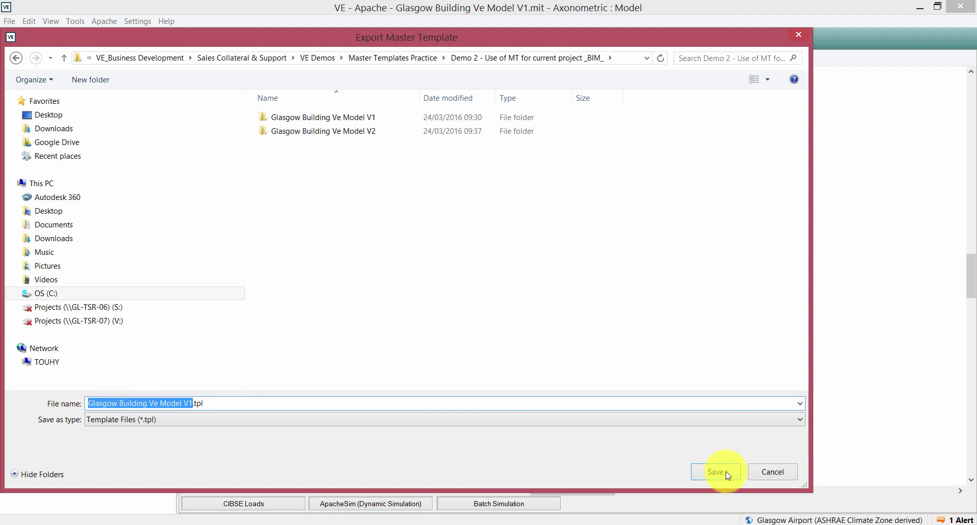
{"action": "left_click", "coordinate": [728, 475]}
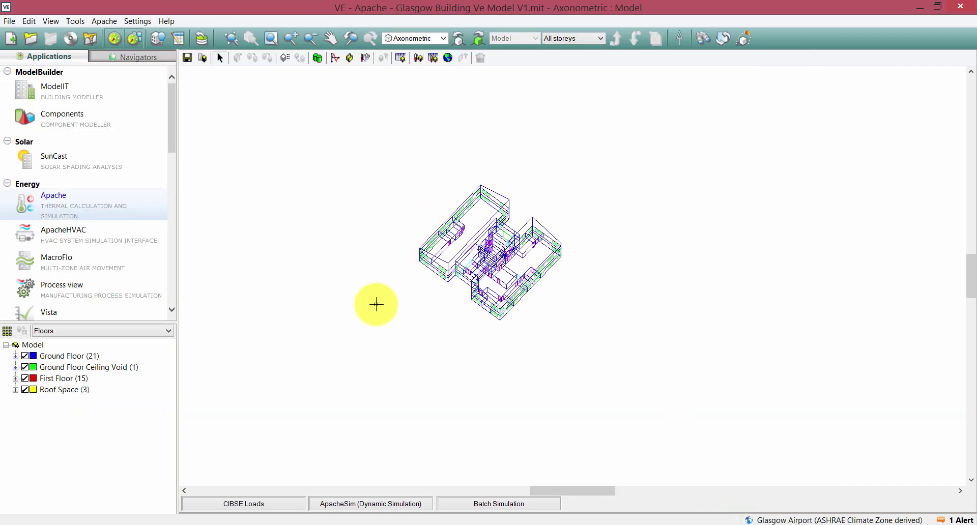
- Switch to the Glasgow Building Ve Model V2 project and examine the cellular offices on its First Floor plan
{"action": "mouse_move", "coordinate": [501, 524]}
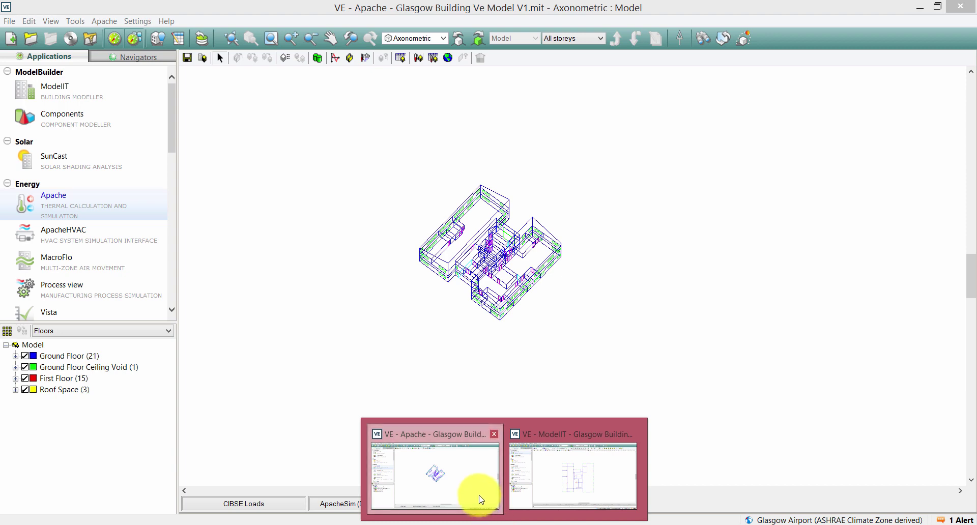
{"action": "left_click", "coordinate": [544, 483]}
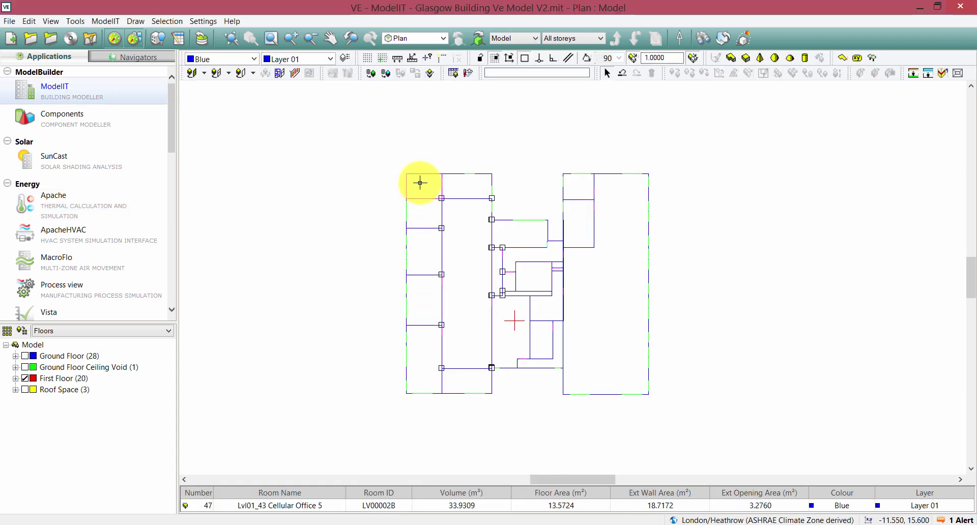
{"action": "scroll", "coordinate": [406, 234], "scroll_direction": "down", "scroll_amount": 1}
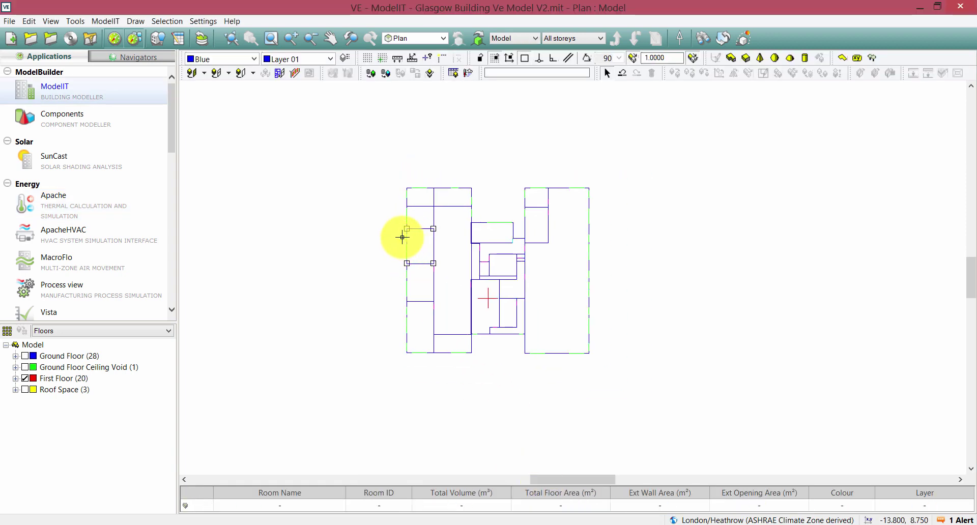
{"action": "left_click", "coordinate": [409, 246]}
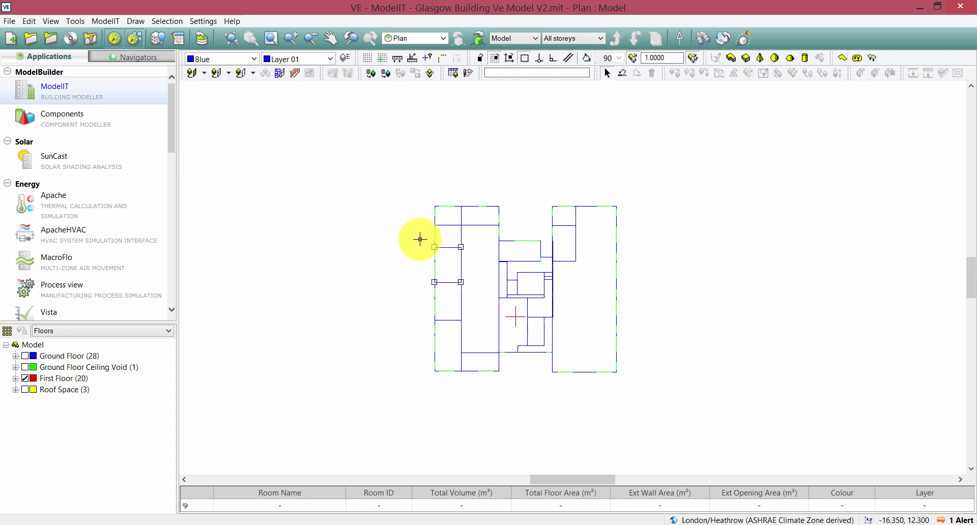
- Display the Ground Floor, Ground Floor Ceiling Void and Roof Space together with the First Floor in the Axonometric view
{"action": "left_click", "coordinate": [25, 356]}
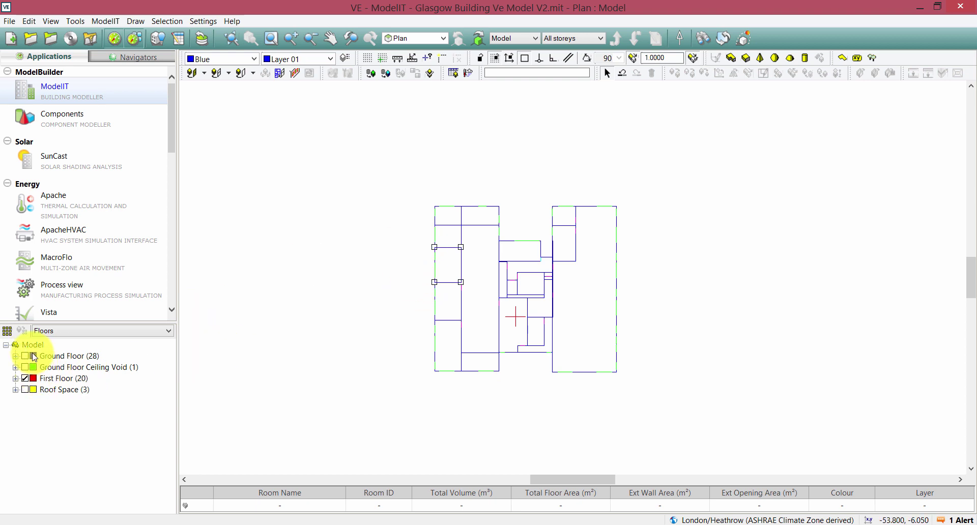
{"action": "left_click", "coordinate": [26, 389]}
{"action": "left_click", "coordinate": [404, 39]}
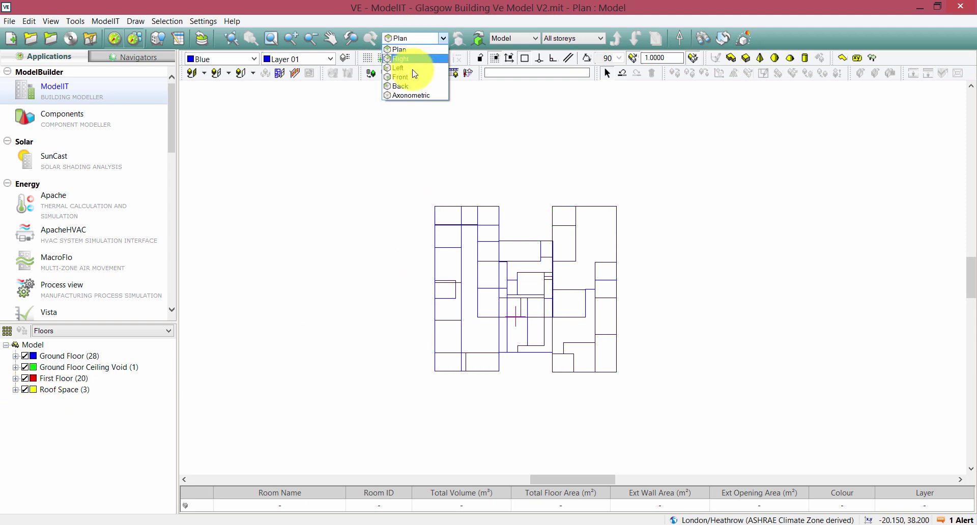
{"action": "left_click", "coordinate": [412, 95]}
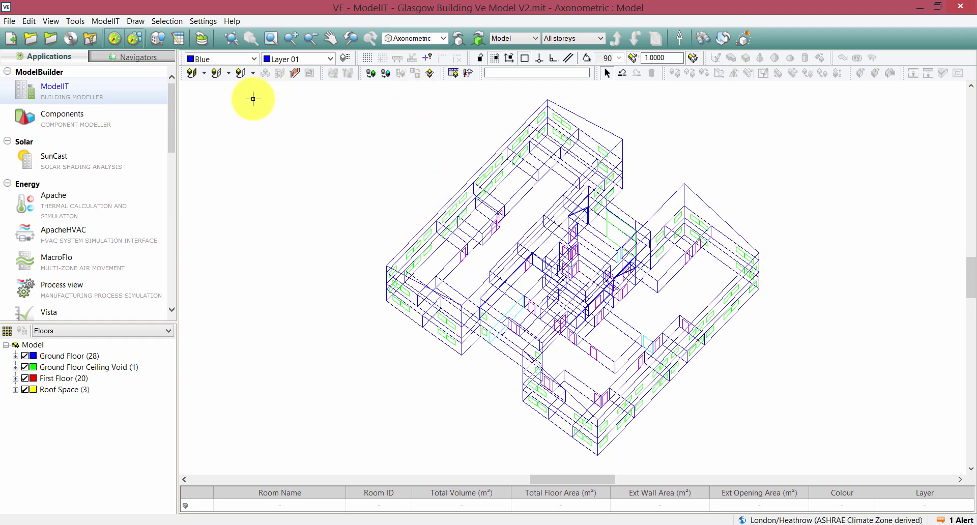
- Review the V2 thermal condition templates across Building Regulations, Room Conditions, System, Internal Gains and Air Exchanges
{"action": "left_click", "coordinate": [178, 38]}
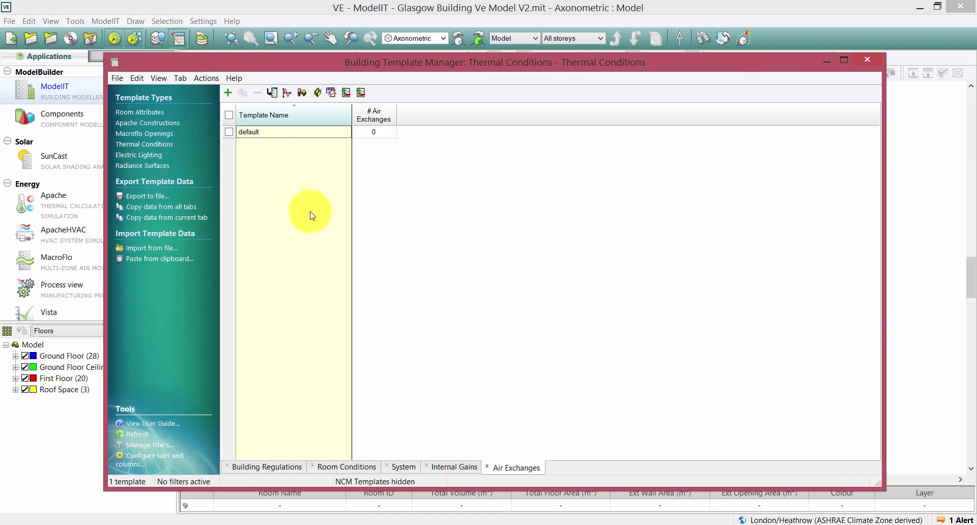
{"action": "left_click", "coordinate": [264, 467]}
{"action": "left_click", "coordinate": [326, 467]}
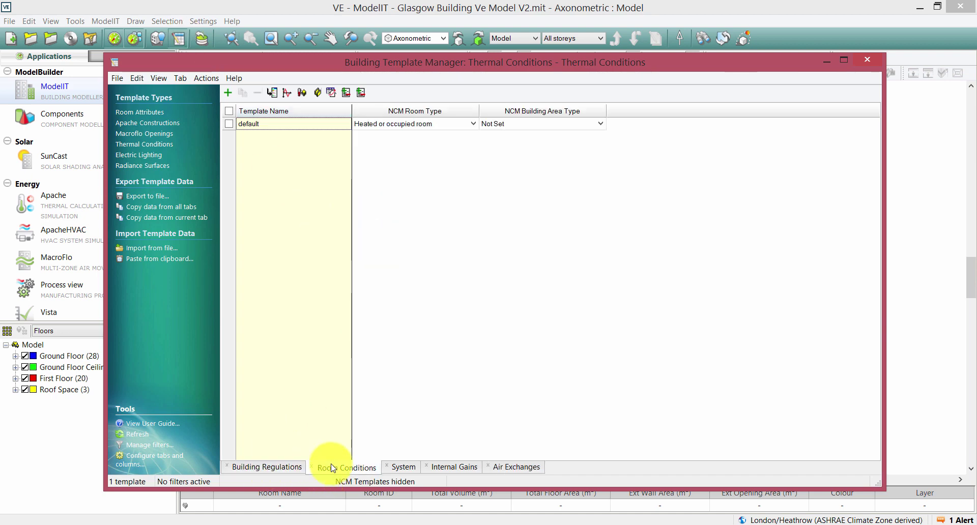
{"action": "left_click", "coordinate": [402, 468]}
{"action": "left_click", "coordinate": [447, 466]}
{"action": "left_click", "coordinate": [515, 466]}
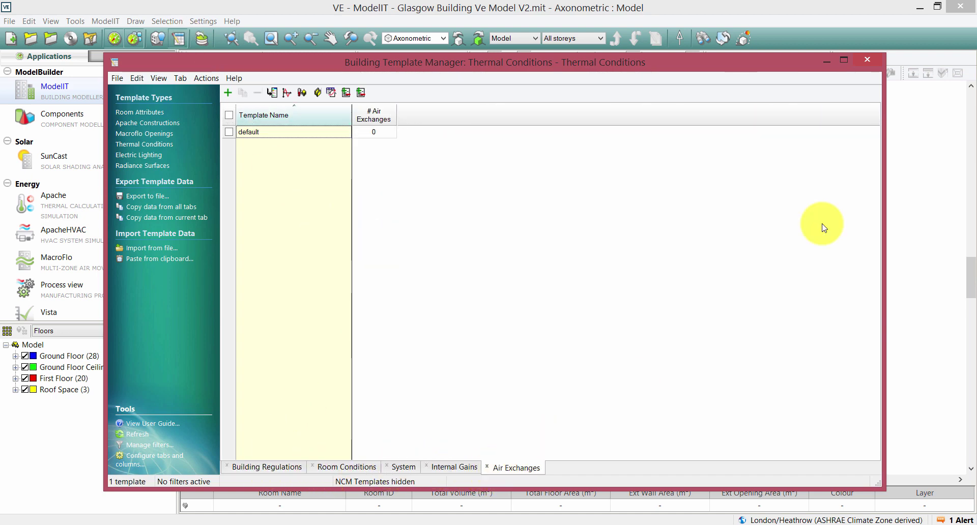
{"action": "left_click", "coordinate": [867, 60]}
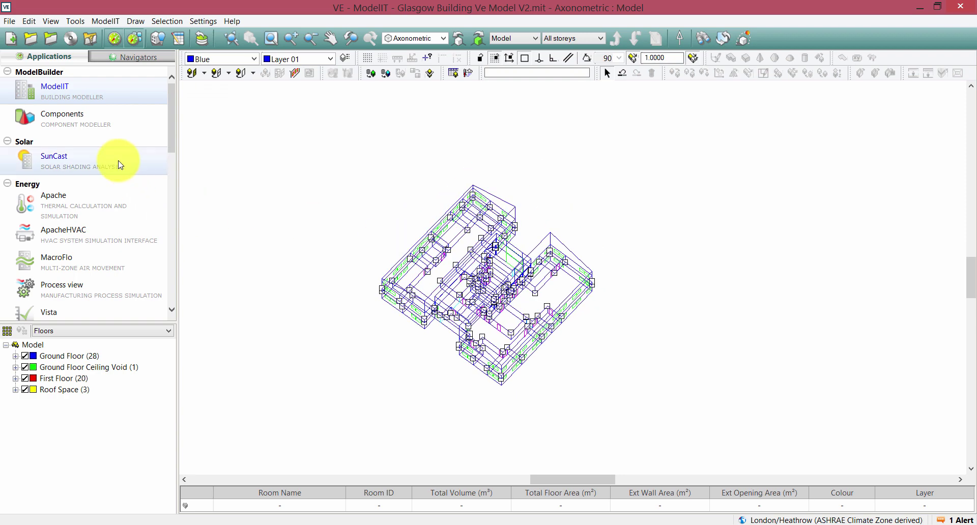
- Open the V2 model in Apache, saving the changes to Glasgow Building Ve Model V2.mit
{"action": "left_click", "coordinate": [57, 202]}
{"action": "left_click", "coordinate": [528, 308]}
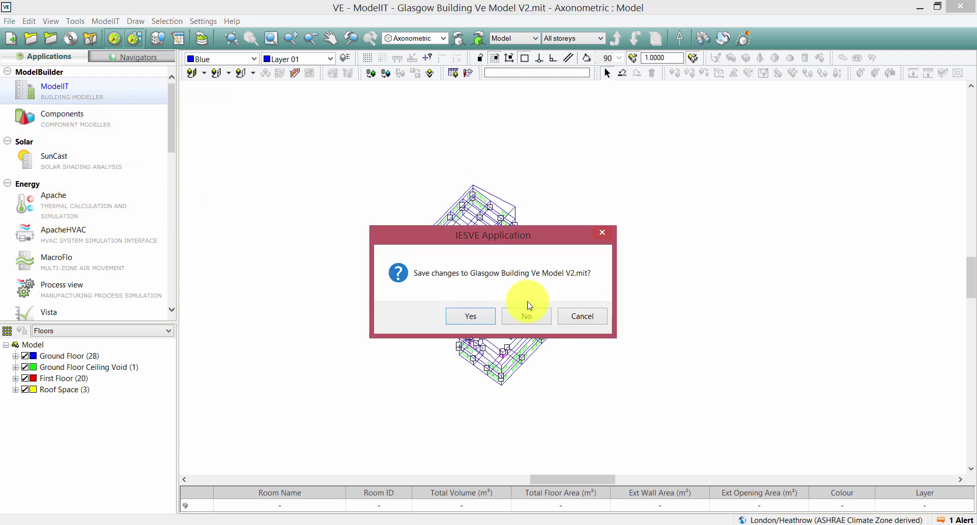
{"action": "left_click", "coordinate": [484, 321]}
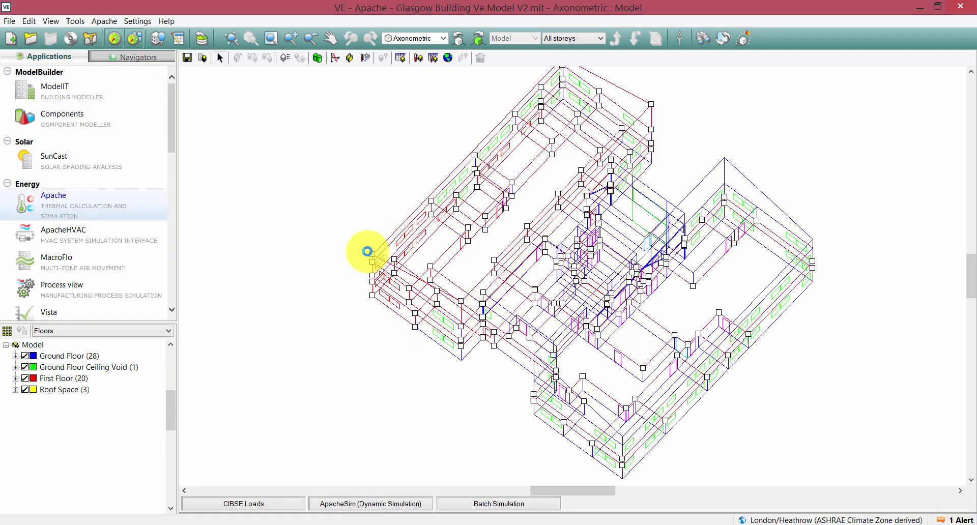
- Select Lvl00_26 Meeting Room and 24 Ceiling Void - GRD Floor in the V2 model
{"action": "left_click", "coordinate": [367, 252]}
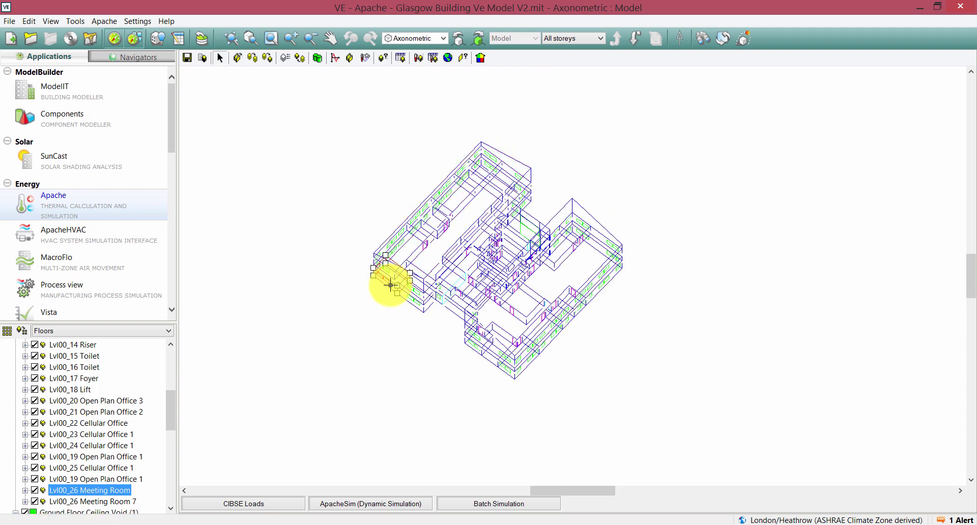
{"action": "left_click", "coordinate": [389, 277]}
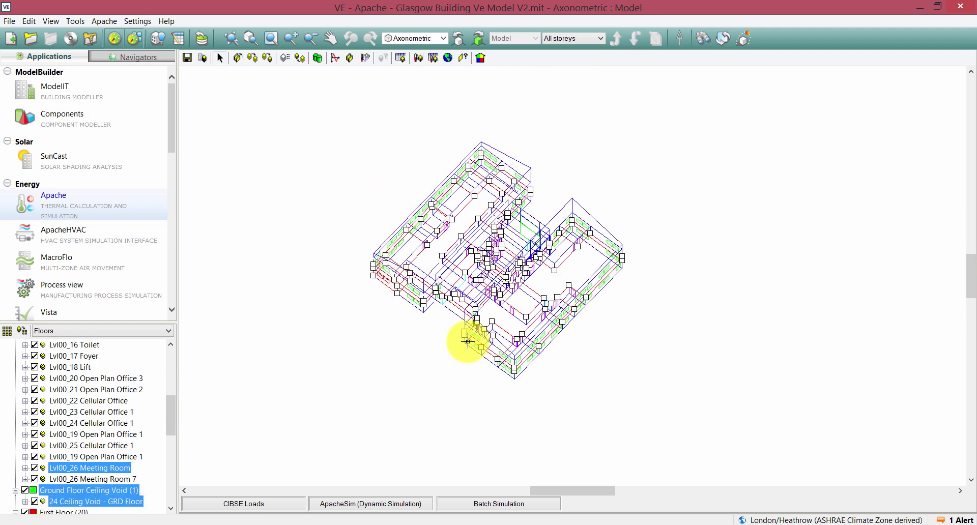
{"action": "scroll", "coordinate": [585, 327], "scroll_direction": "up", "scroll_amount": 1}
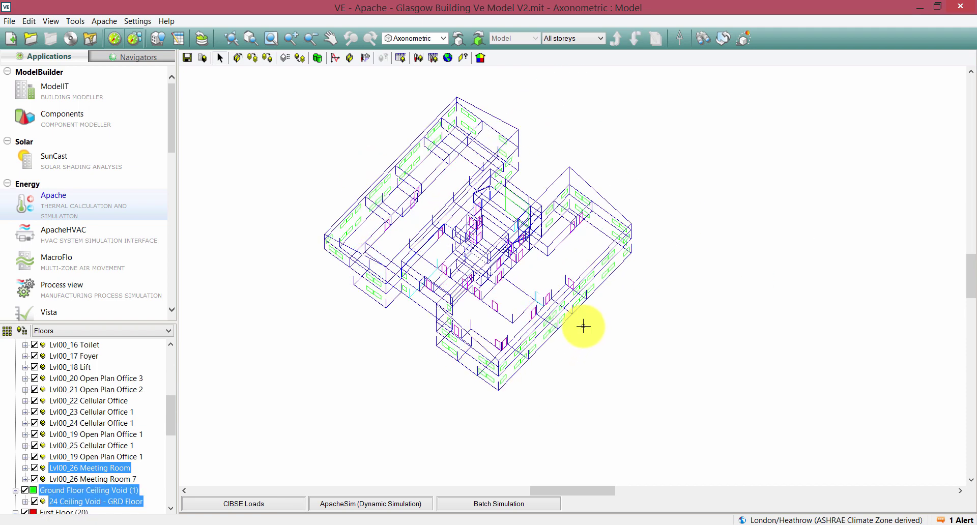
- Select Lvl00_8 Board Room, Lvl00_9 Meeting Room 2 and Lvl00_10 Meeting Room 3 together in the V2 model
{"action": "left_click", "coordinate": [632, 252]}
{"action": "scroll", "coordinate": [572, 349], "scroll_direction": "up", "scroll_amount": 1}
{"action": "left_click", "coordinate": [575, 291]}
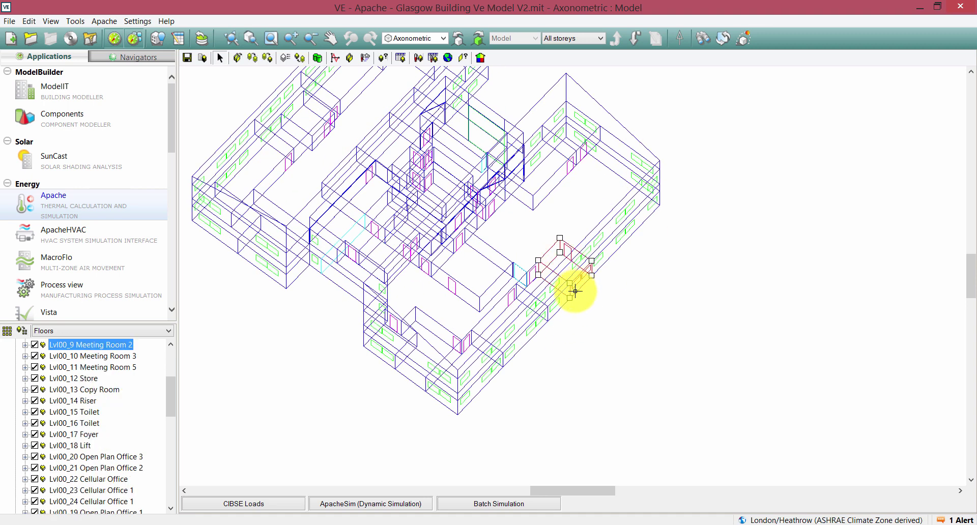
{"action": "left_click", "coordinate": [535, 327]}
{"action": "left_click", "coordinate": [530, 329]}
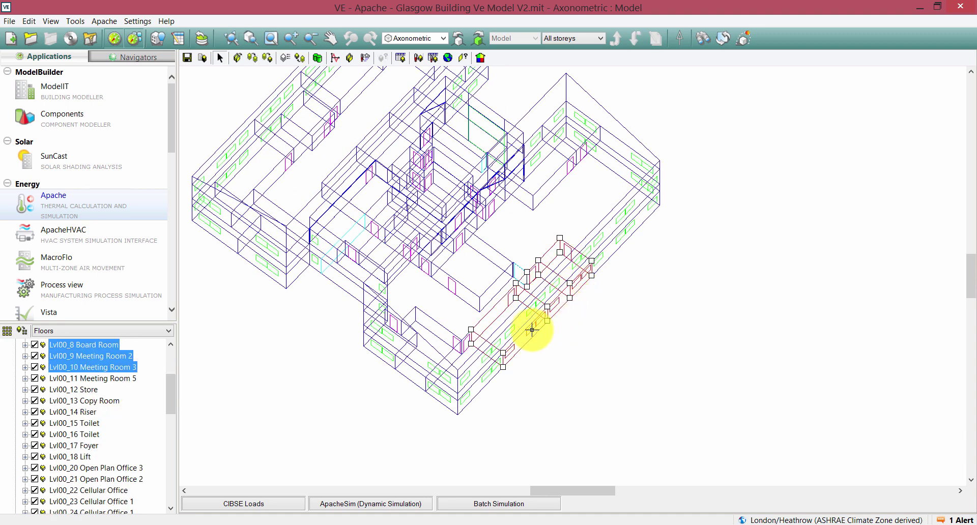
{"action": "scroll", "coordinate": [530, 330], "scroll_direction": "down", "scroll_amount": 1}
{"action": "scroll", "coordinate": [493, 353], "scroll_direction": "down", "scroll_amount": 1}
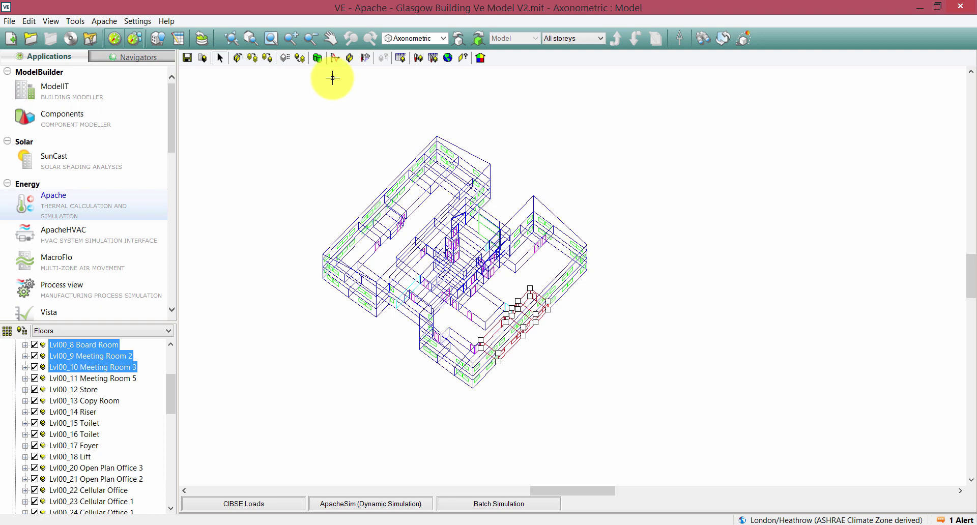
- Review the tabular room data of the three selected rooms across General, Room Conditions, System, Internal Gains and Air Exchanges
{"action": "left_click", "coordinate": [400, 58]}
{"action": "left_click", "coordinate": [148, 504]}
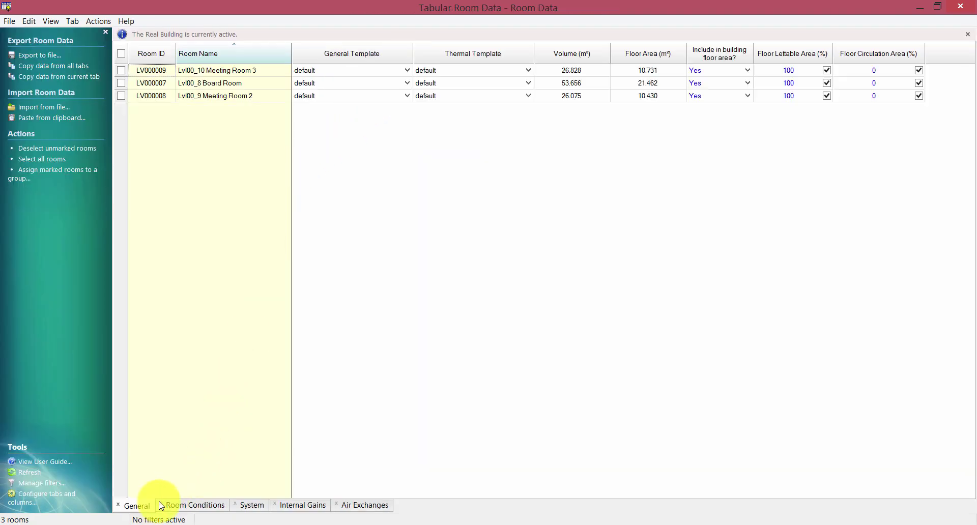
{"action": "left_click", "coordinate": [193, 505]}
{"action": "left_click", "coordinate": [260, 505]}
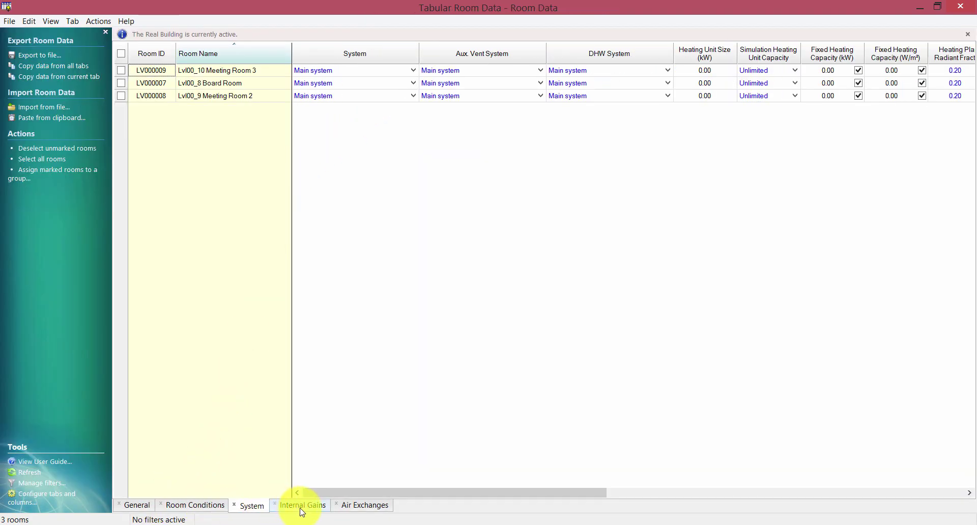
{"action": "left_click", "coordinate": [300, 505]}
{"action": "left_click", "coordinate": [138, 506]}
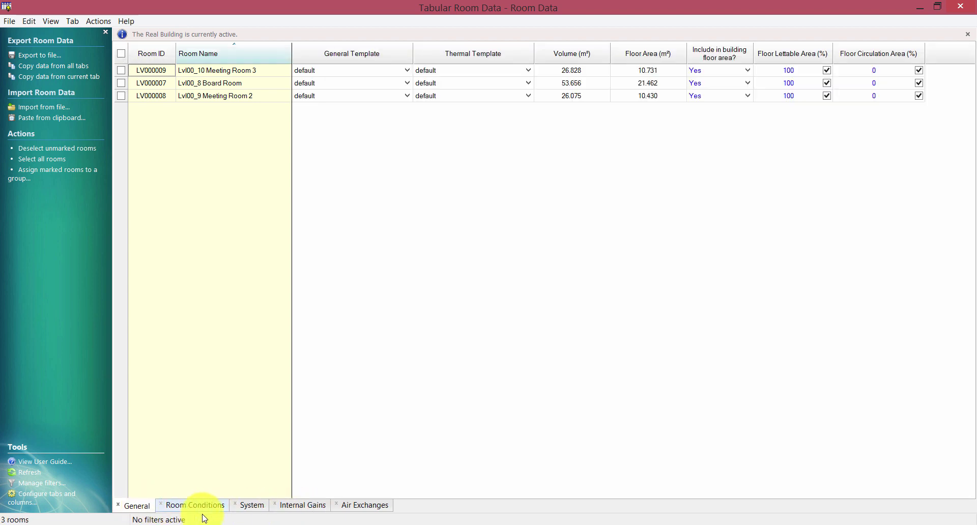
{"action": "left_click", "coordinate": [374, 506]}
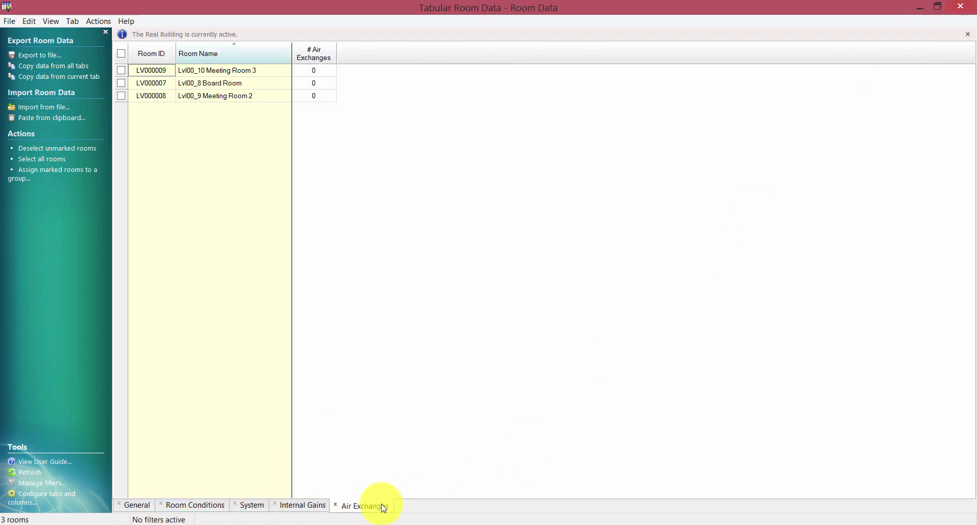
{"action": "left_click", "coordinate": [314, 513]}
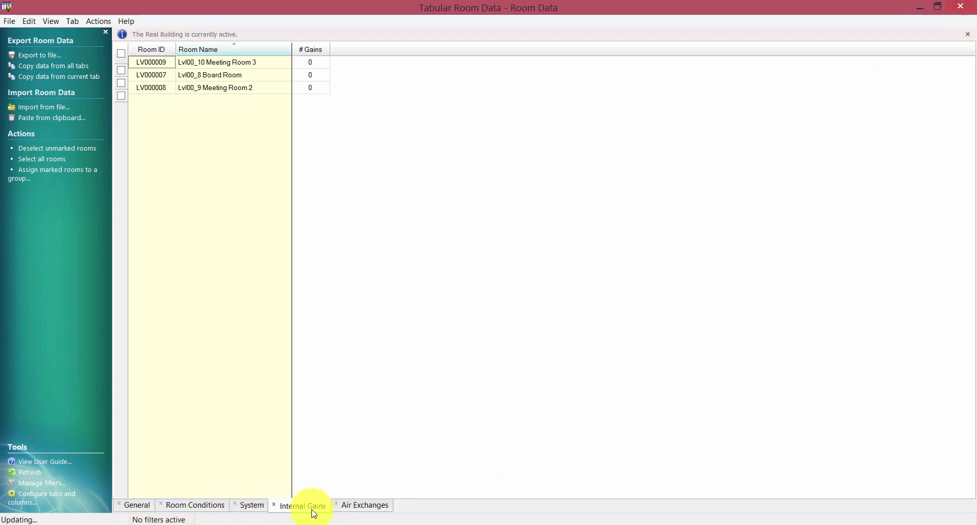
{"action": "left_click", "coordinate": [366, 508]}
{"action": "left_click", "coordinate": [259, 507]}
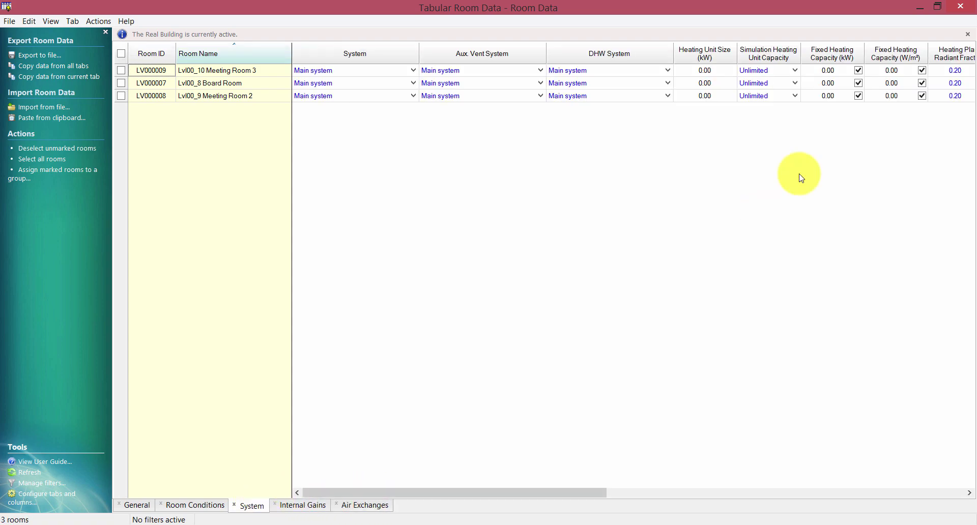
{"action": "left_click", "coordinate": [966, 9]}
- Clear the selection of the three meeting and board rooms in the model
{"action": "scroll", "coordinate": [523, 233], "scroll_direction": "down", "scroll_amount": 2}
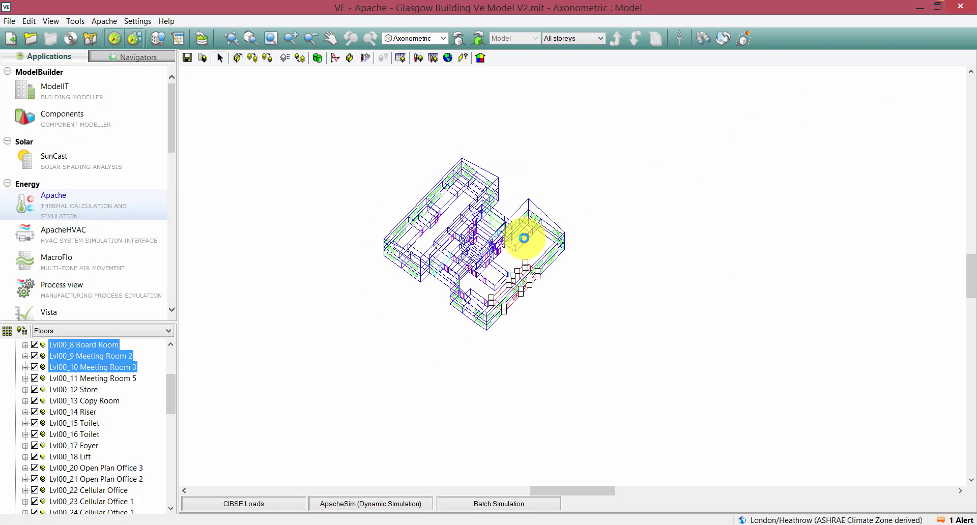
{"action": "middle_click_drag", "start_coordinate": [549, 236], "coordinate": [515, 196]}
{"action": "left_click", "coordinate": [636, 270]}
{"action": "scroll", "coordinate": [636, 270], "scroll_direction": "up", "scroll_amount": 3}
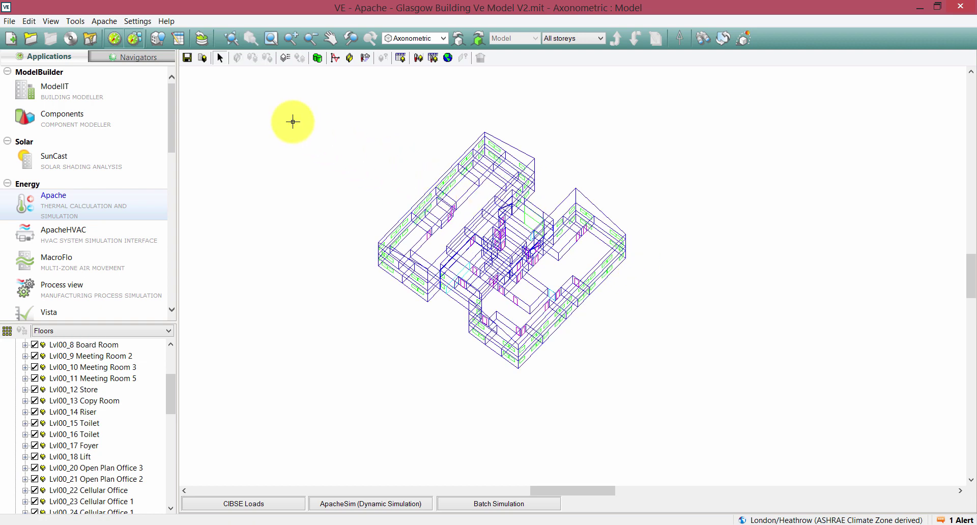
- Start the Master Template Wizard with Glasgow Building Ve Model V1.tpl and choose to import and assign data
{"action": "left_click", "coordinate": [72, 20]}
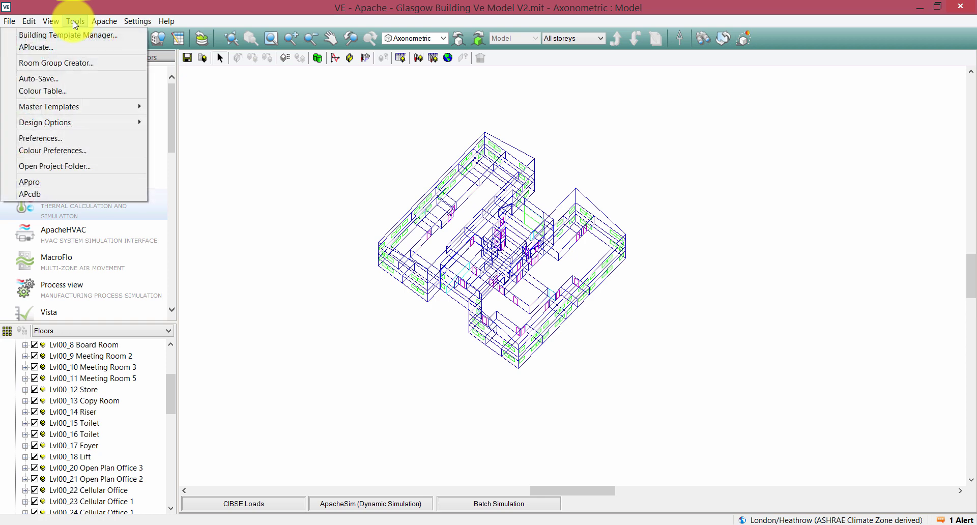
{"action": "mouse_move", "coordinate": [65, 107]}
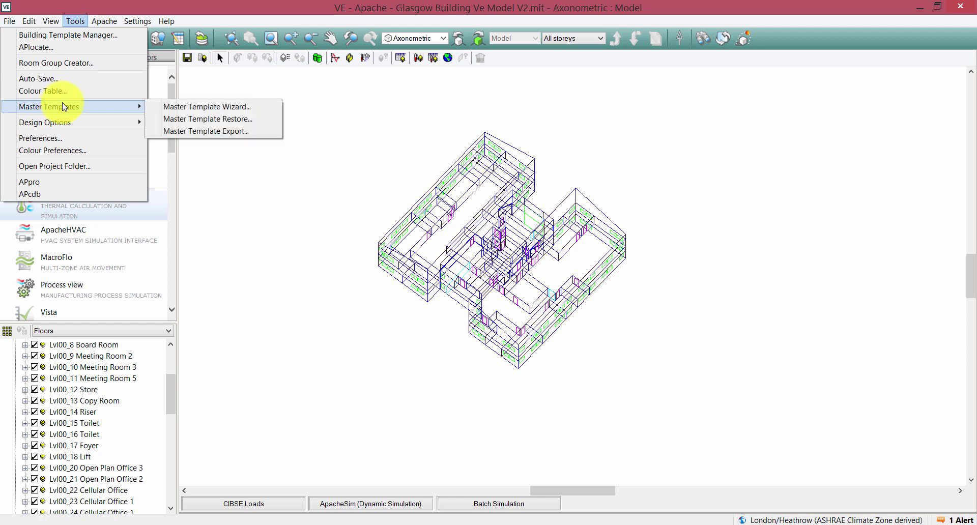
{"action": "left_click", "coordinate": [185, 107]}
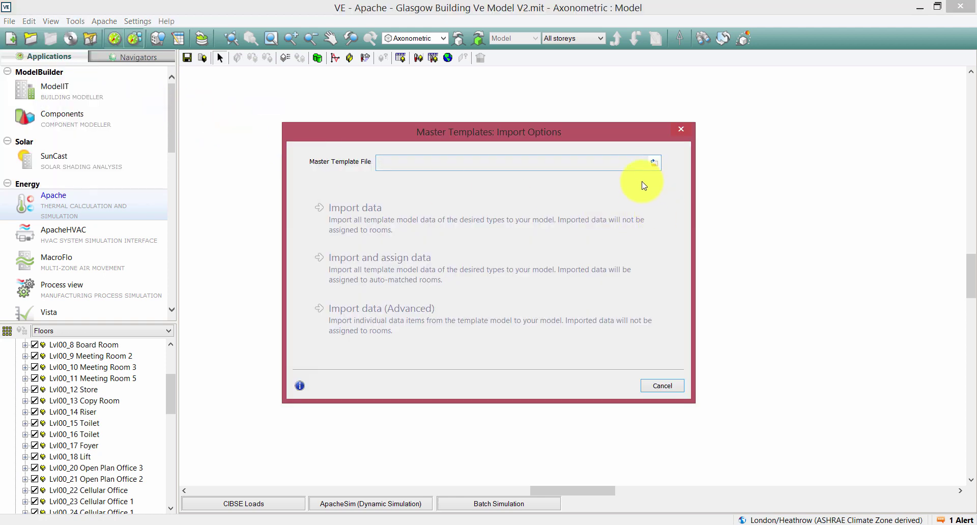
{"action": "left_click", "coordinate": [653, 164]}
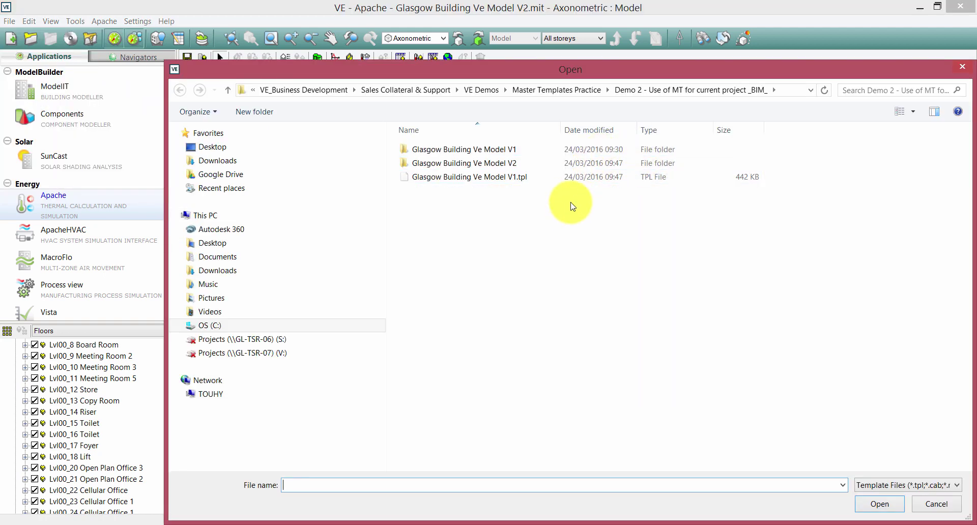
{"action": "left_click", "coordinate": [509, 177]}
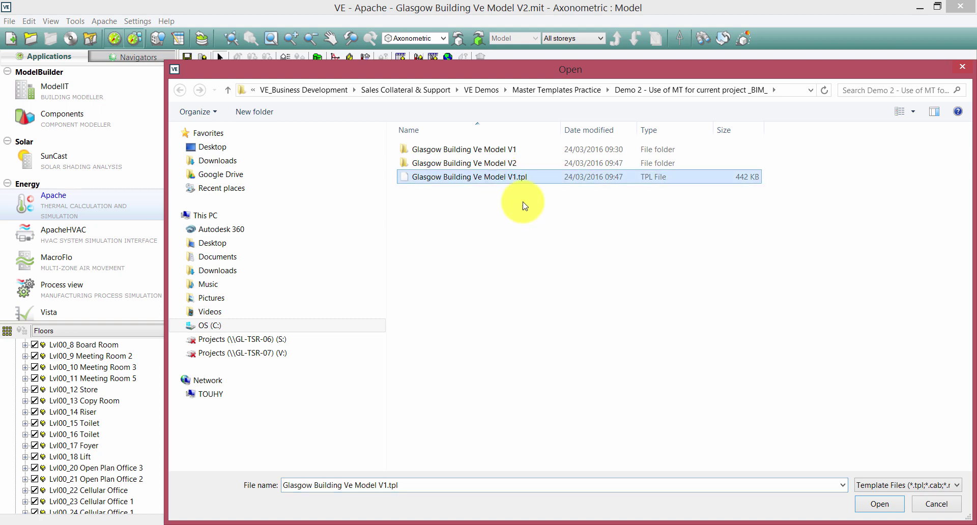
{"action": "left_click", "coordinate": [874, 506]}
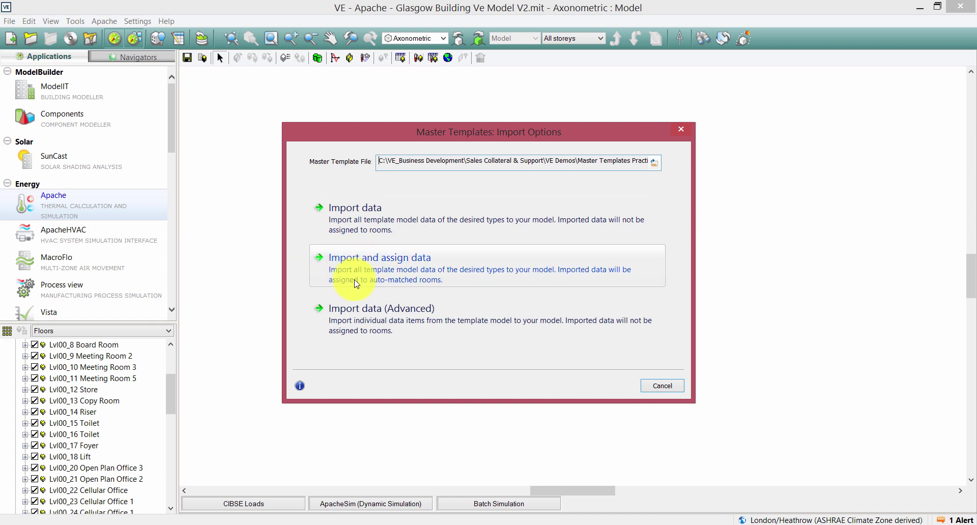
{"action": "left_click", "coordinate": [453, 262]}
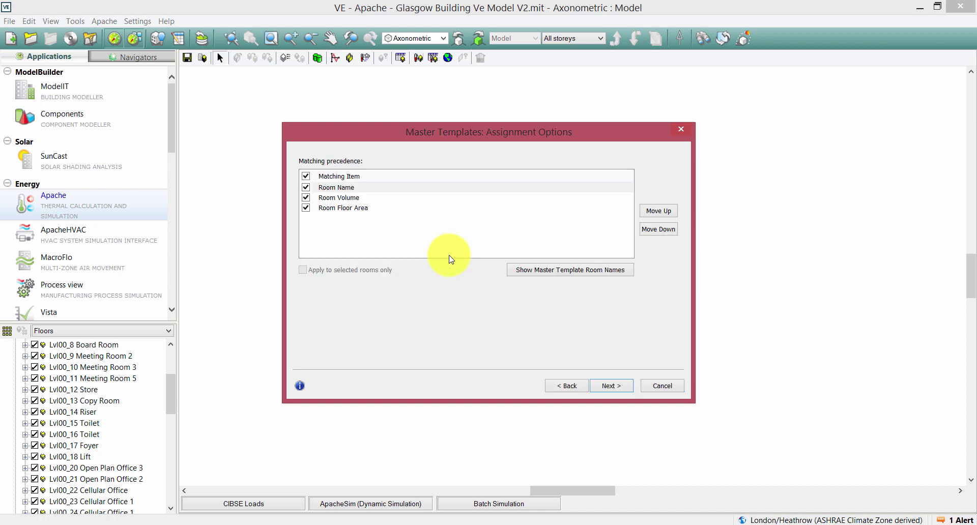
- Match rooms by Room Name only, check the master template's room names, and proceed to the matched rooms
{"action": "left_click", "coordinate": [306, 176]}
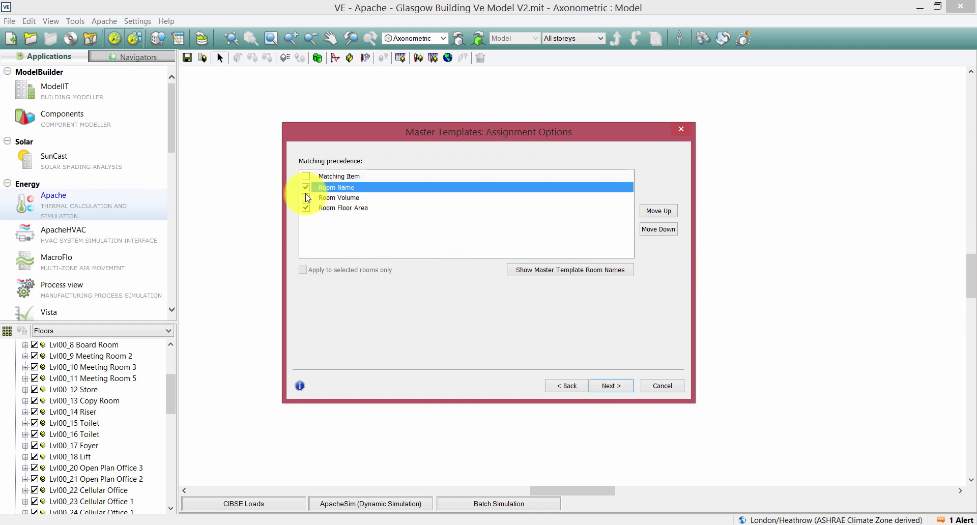
{"action": "left_click", "coordinate": [305, 207]}
{"action": "left_click", "coordinate": [561, 279]}
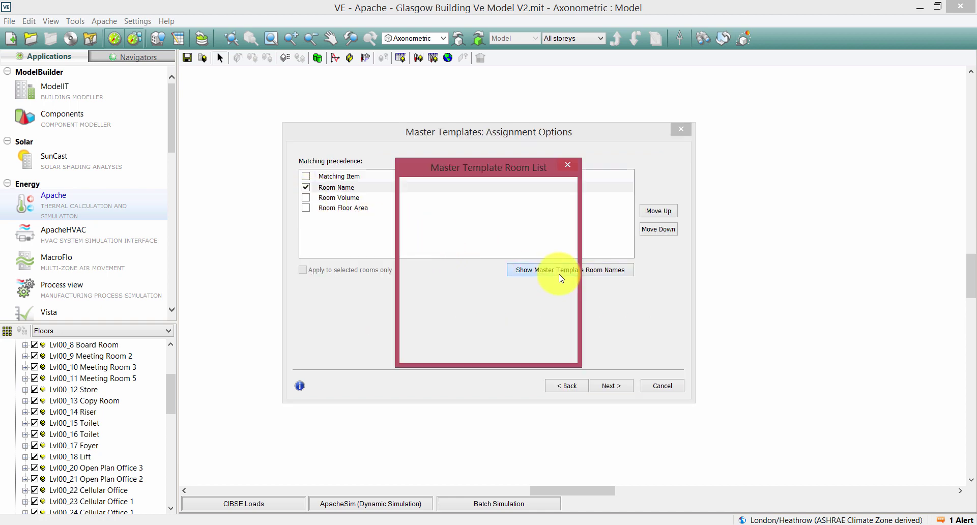
{"action": "mouse_move", "coordinate": [563, 223]}
{"action": "left_mouse_down"}
{"action": "mouse_move", "coordinate": [563, 291]}
{"action": "mouse_move", "coordinate": [569, 215]}
{"action": "mouse_move", "coordinate": [563, 304]}
{"action": "mouse_move", "coordinate": [565, 217]}
{"action": "left_mouse_up"}
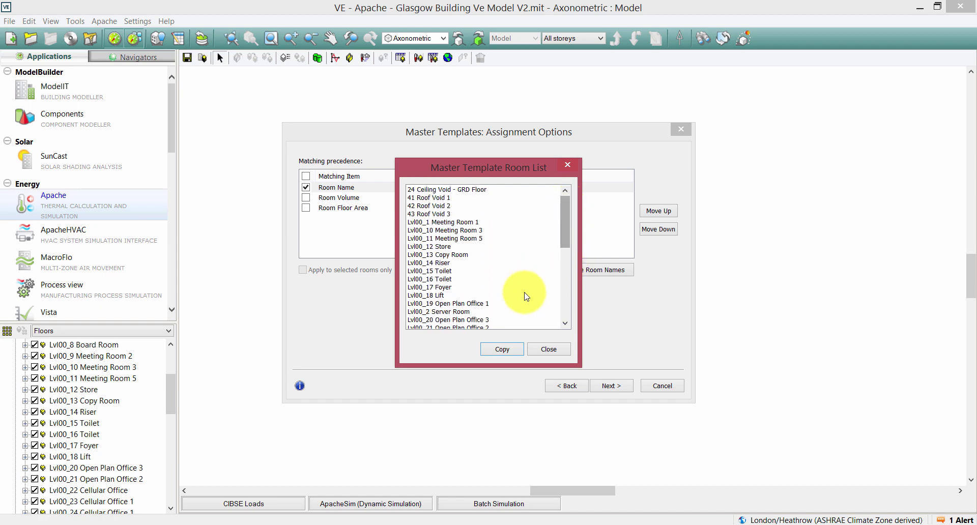
{"action": "left_click", "coordinate": [565, 350]}
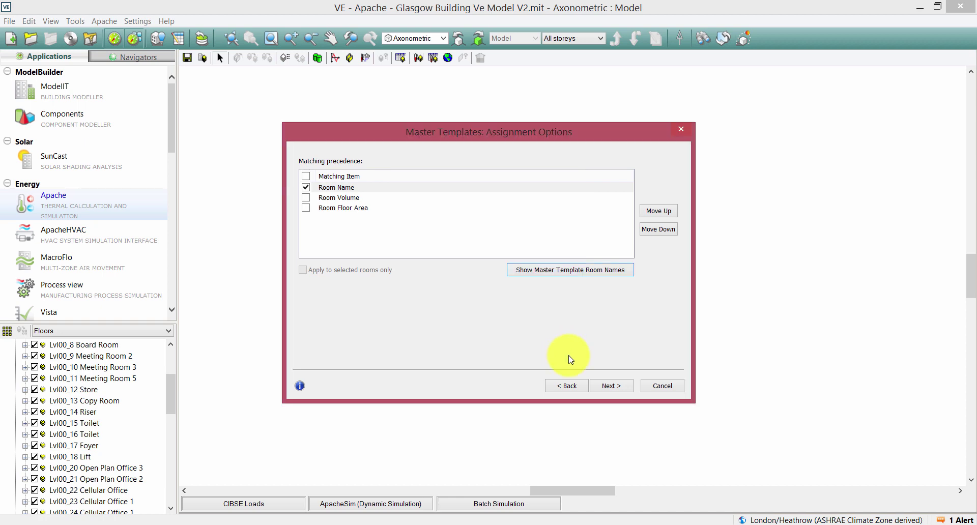
{"action": "left_click", "coordinate": [606, 388]}
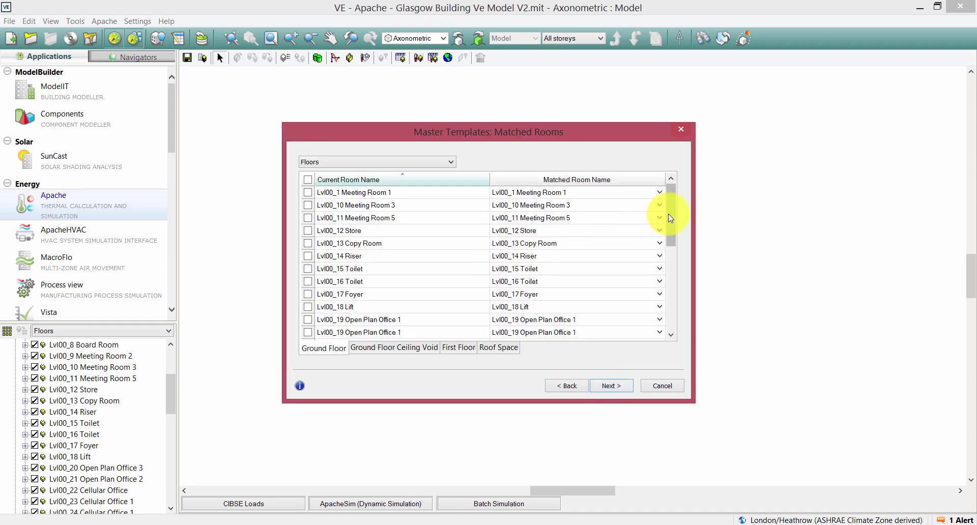
- Examine the room matches for the Ground Floor and First Floor, comparing current and matched room names
{"action": "mouse_move", "coordinate": [668, 208]}
{"action": "left_mouse_down"}
{"action": "mouse_move", "coordinate": [676, 268]}
{"action": "mouse_move", "coordinate": [680, 211]}
{"action": "left_mouse_up"}
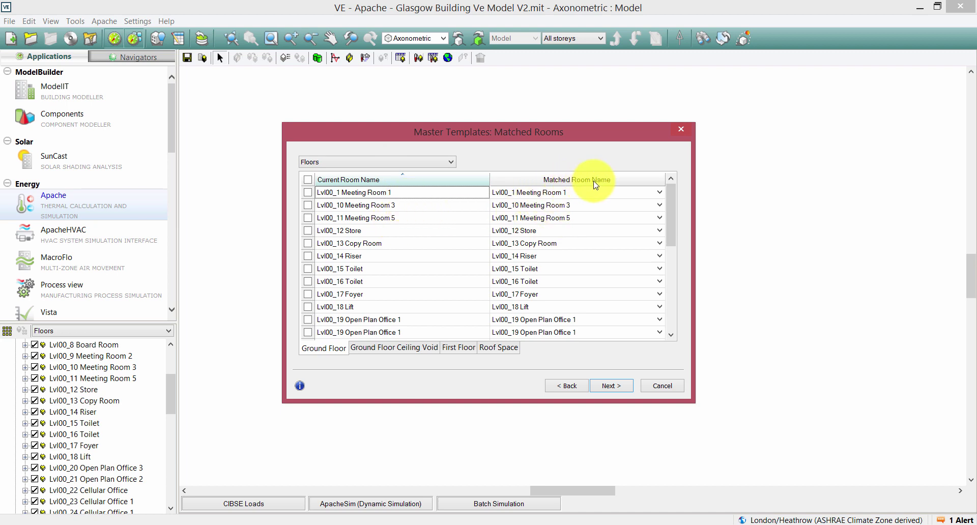
{"action": "left_click_drag", "start_coordinate": [673, 208], "coordinate": [687, 279]}
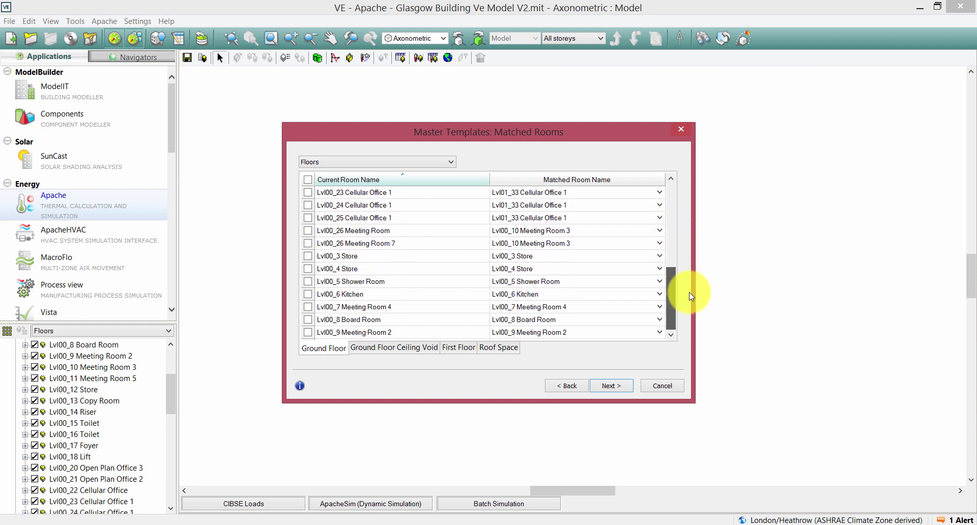
{"action": "left_click", "coordinate": [451, 350]}
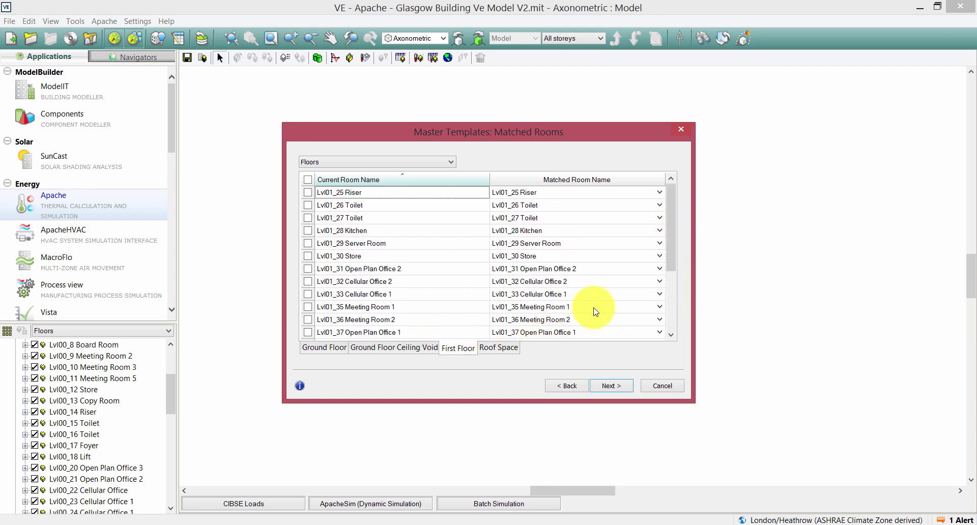
{"action": "left_click_drag", "start_coordinate": [668, 227], "coordinate": [674, 308]}
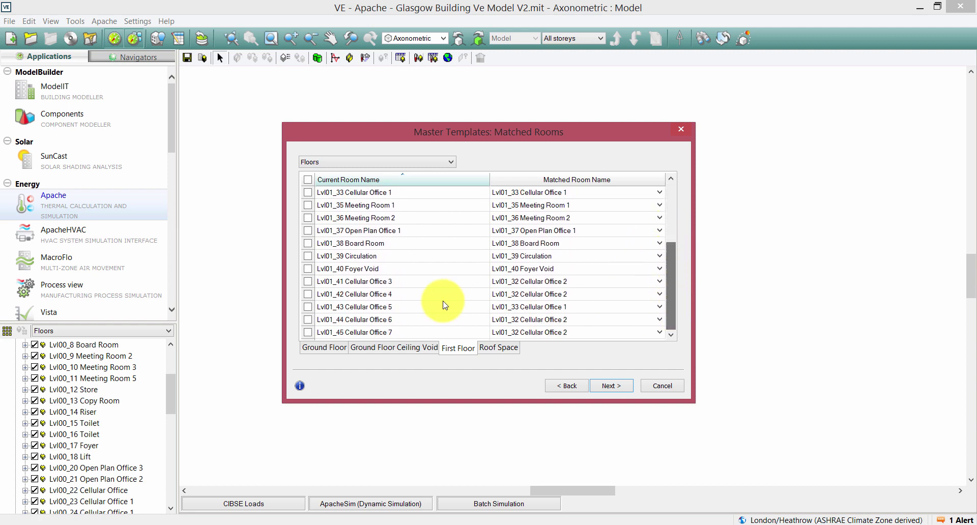
{"action": "left_click", "coordinate": [308, 281]}
{"action": "left_click", "coordinate": [308, 294]}
{"action": "left_click", "coordinate": [309, 307]}
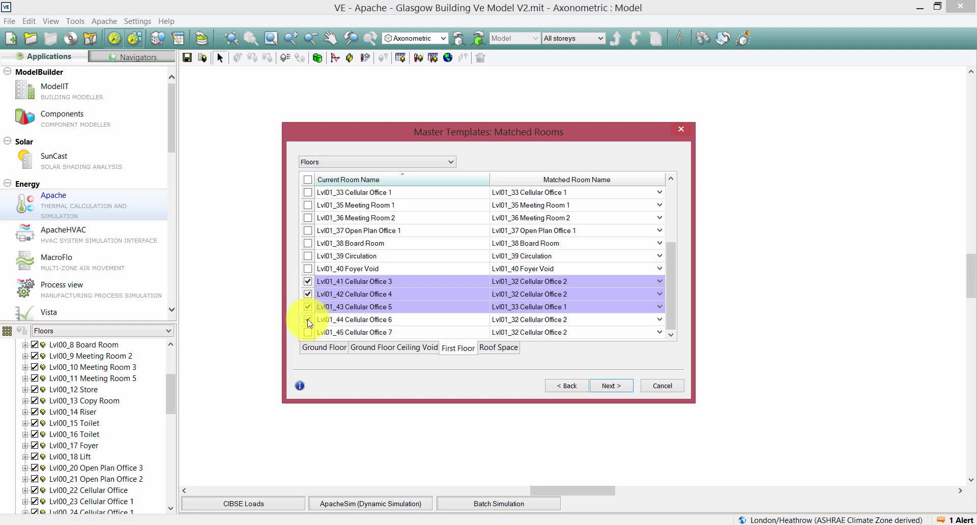
{"action": "left_click", "coordinate": [308, 321]}
{"action": "left_click", "coordinate": [307, 333]}
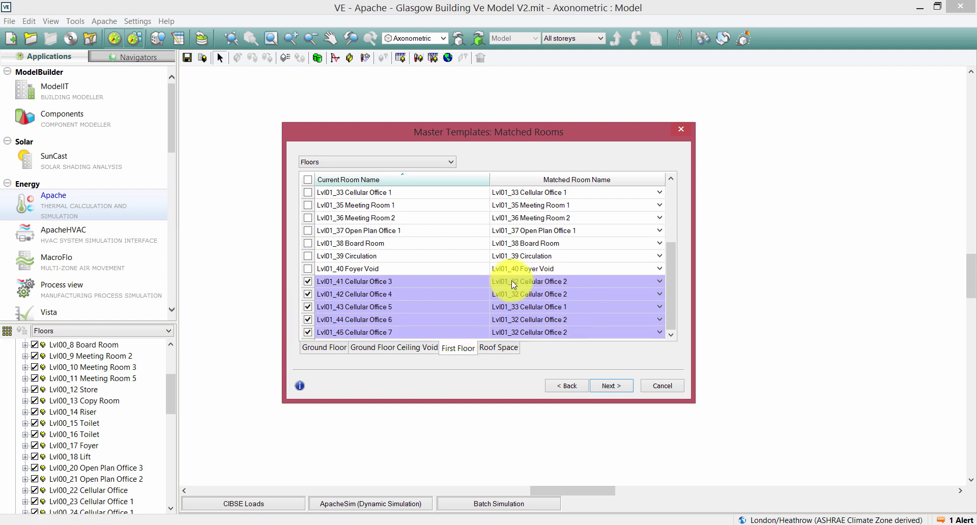
{"action": "left_click", "coordinate": [308, 281]}
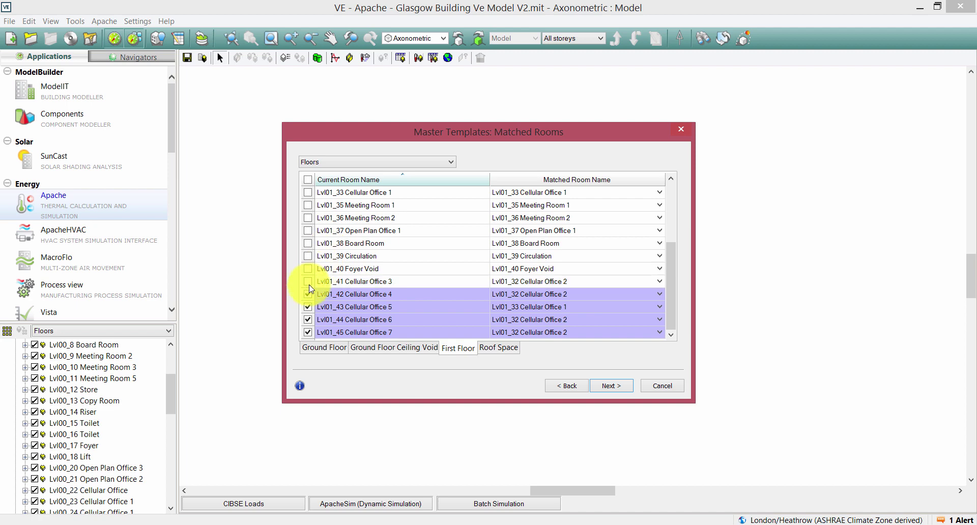
{"action": "left_click", "coordinate": [308, 294]}
{"action": "left_click", "coordinate": [308, 320]}
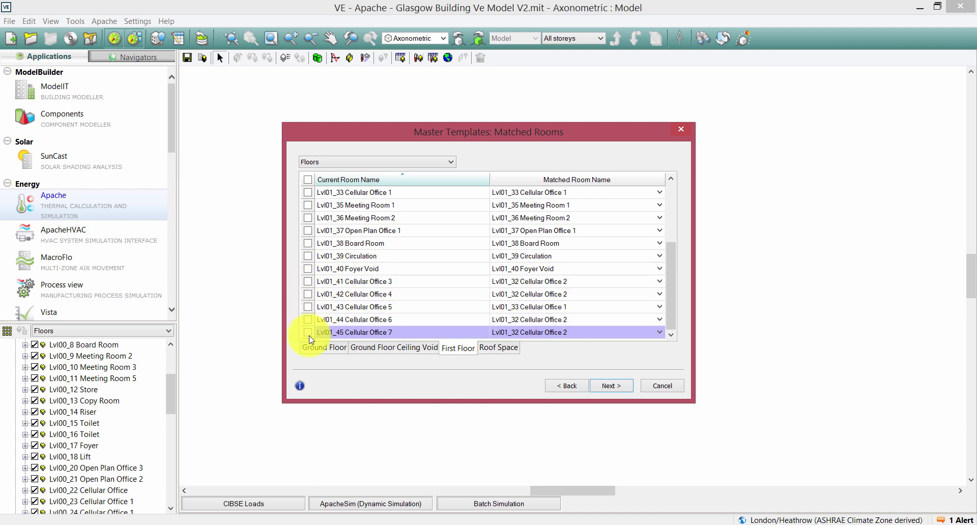
{"action": "left_click", "coordinate": [308, 332]}
- Accept the room matches and run the import with Constructions Templates included, assigning the data to rooms
{"action": "left_click", "coordinate": [613, 387]}
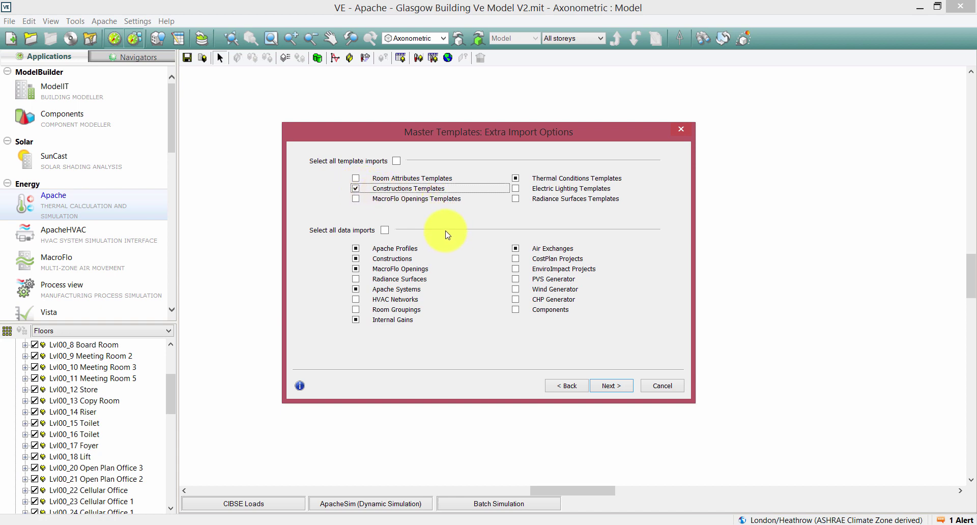
{"action": "left_click", "coordinate": [612, 389]}
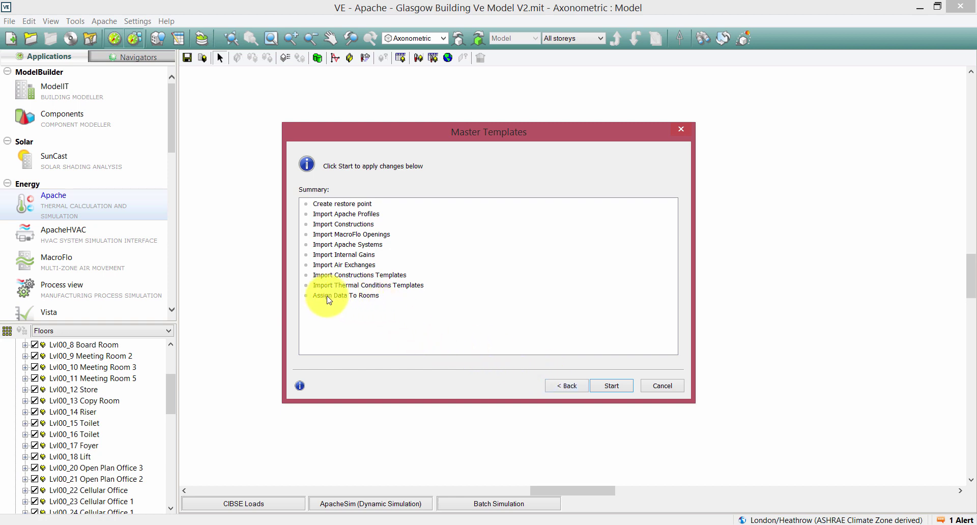
{"action": "left_click", "coordinate": [612, 386]}
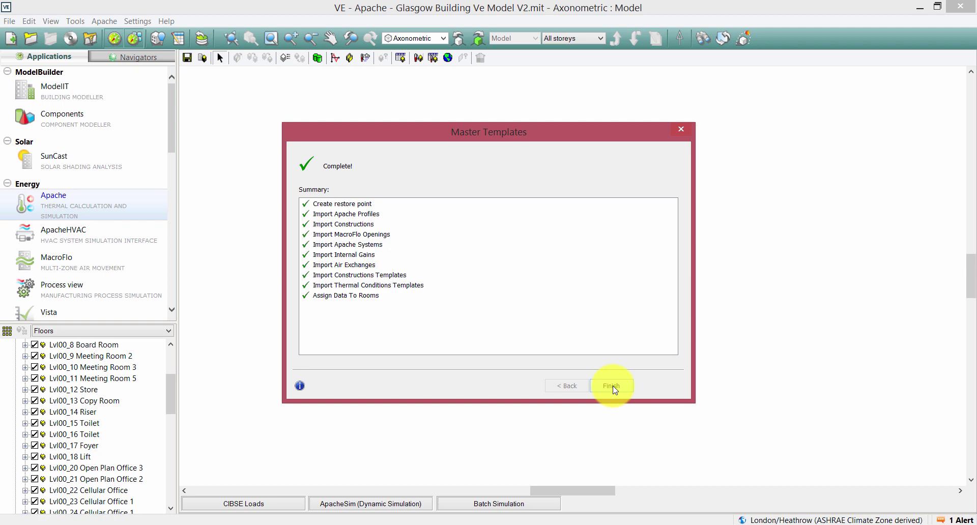
{"action": "left_click", "coordinate": [613, 387]}
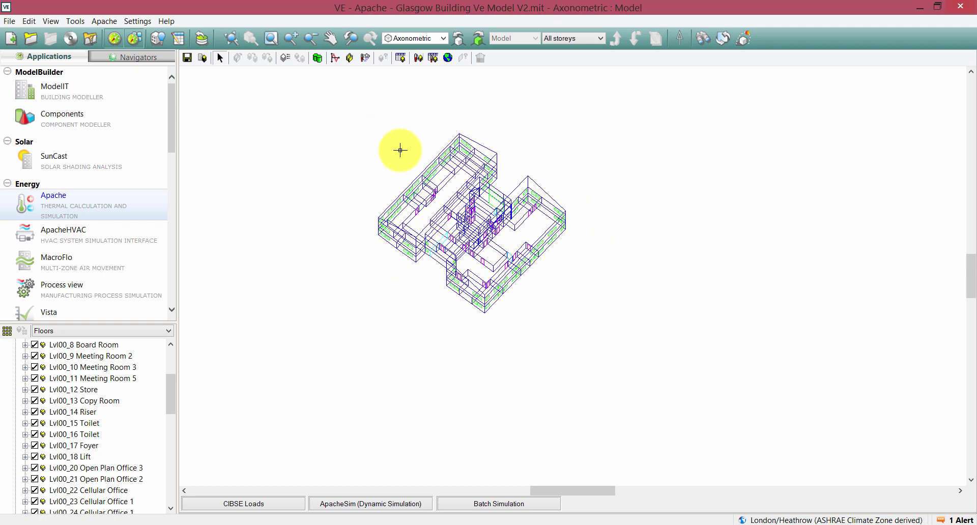
- Examine the imported thermal templates' building regulations, room conditions, system, internal gains and air exchanges in the Building Template Manager
{"action": "left_click", "coordinate": [402, 57]}
{"action": "scroll", "coordinate": [438, 178], "scroll_direction": "down", "scroll_amount": 4}
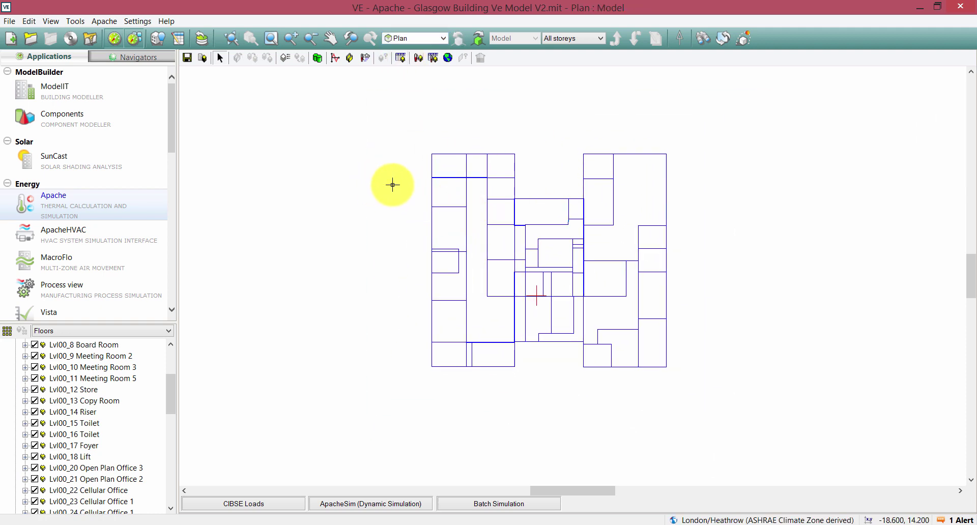
{"action": "left_click", "coordinate": [178, 39]}
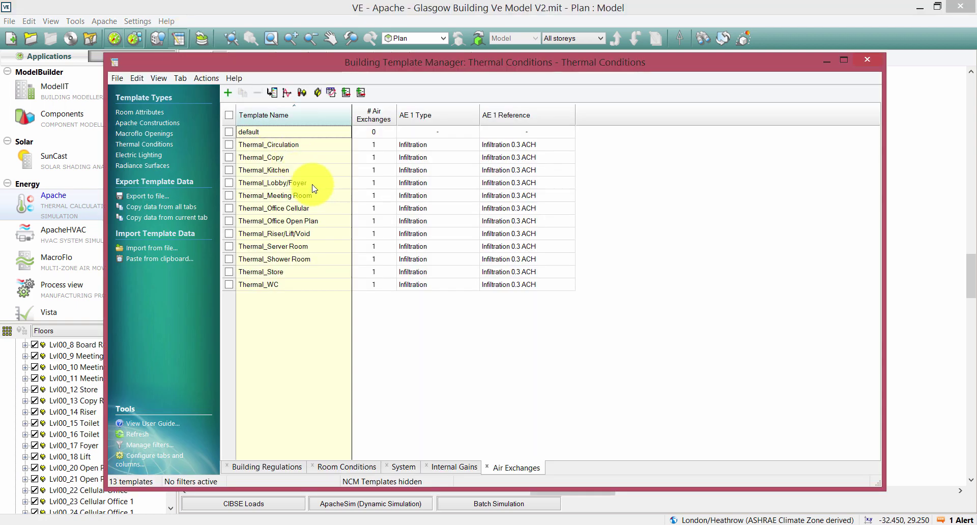
{"action": "left_click", "coordinate": [282, 466]}
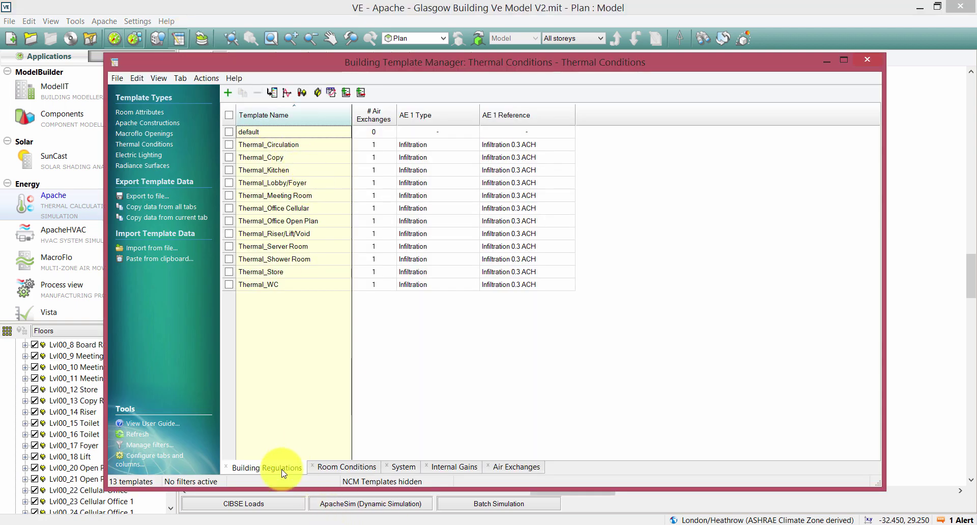
{"action": "left_click", "coordinate": [349, 468]}
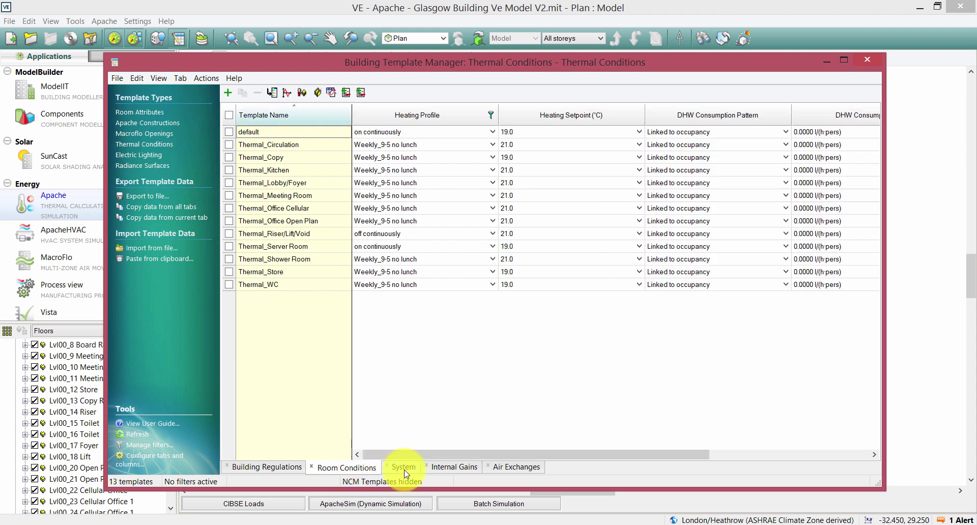
{"action": "left_click", "coordinate": [403, 467]}
{"action": "left_click", "coordinate": [461, 474]}
{"action": "left_click", "coordinate": [514, 467]}
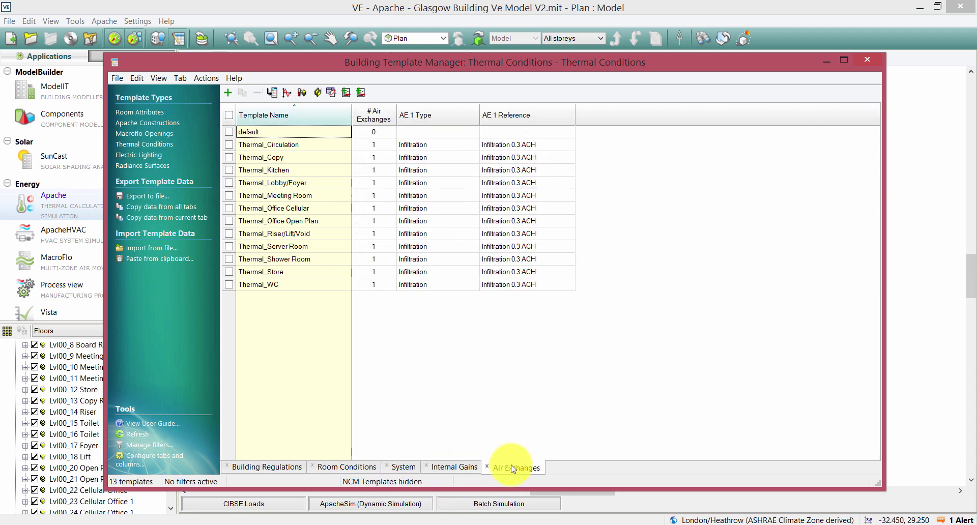
{"action": "left_click", "coordinate": [867, 60]}
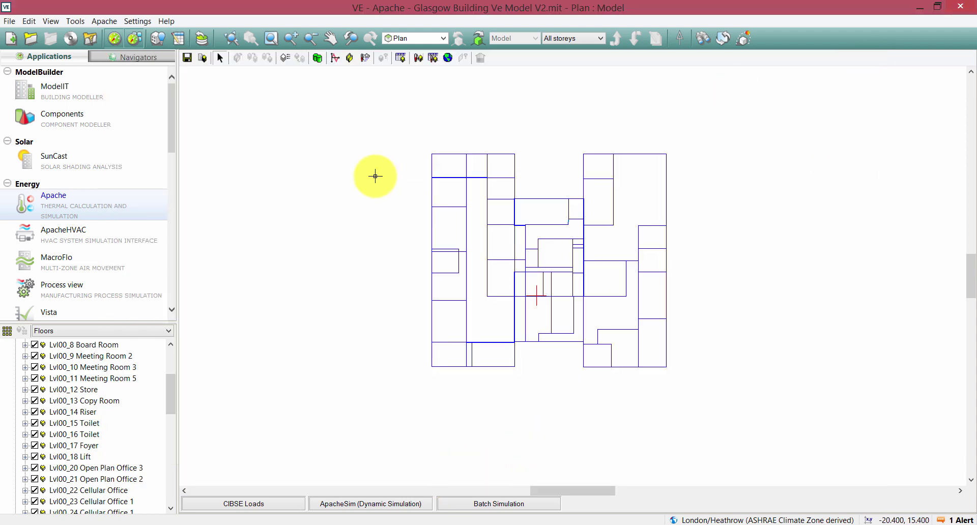
- Switch the model display to the Axonometric view
{"action": "scroll", "coordinate": [408, 160], "scroll_direction": "up", "scroll_amount": 1}
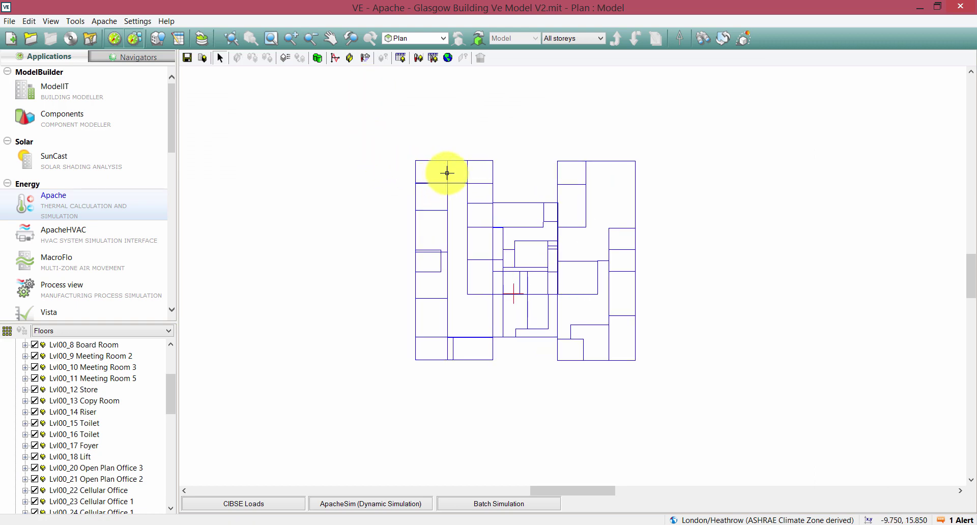
{"action": "scroll", "coordinate": [401, 157], "scroll_direction": "down", "scroll_amount": 1}
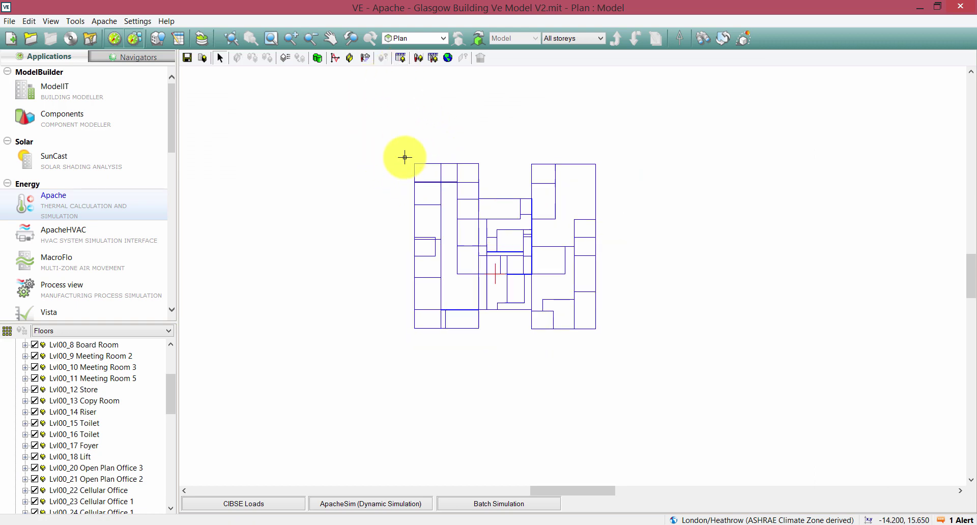
{"action": "left_click", "coordinate": [399, 38]}
{"action": "left_click", "coordinate": [411, 100]}
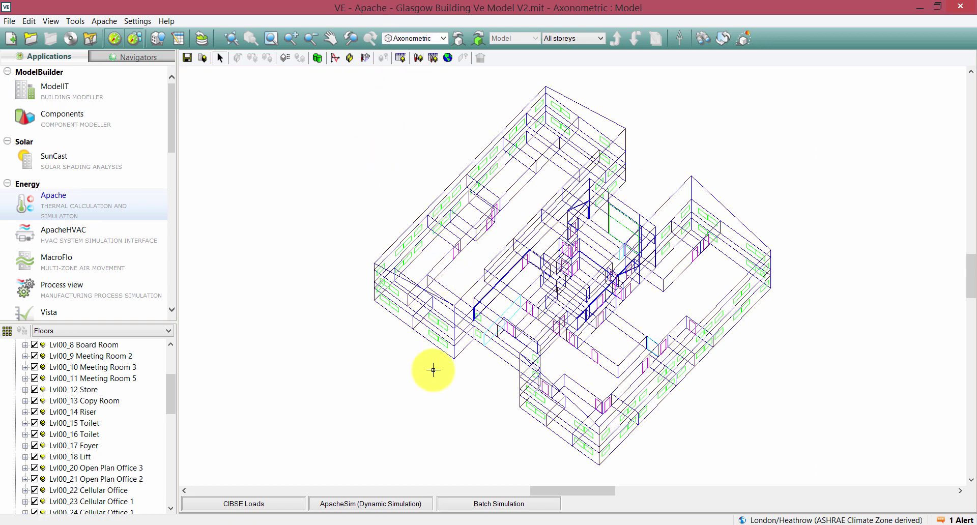
{"action": "scroll", "coordinate": [536, 401], "scroll_direction": "up", "scroll_amount": 1}
{"action": "scroll", "coordinate": [571, 355], "scroll_direction": "down", "scroll_amount": 2}
{"action": "scroll", "coordinate": [514, 342], "scroll_direction": "up", "scroll_amount": 1}
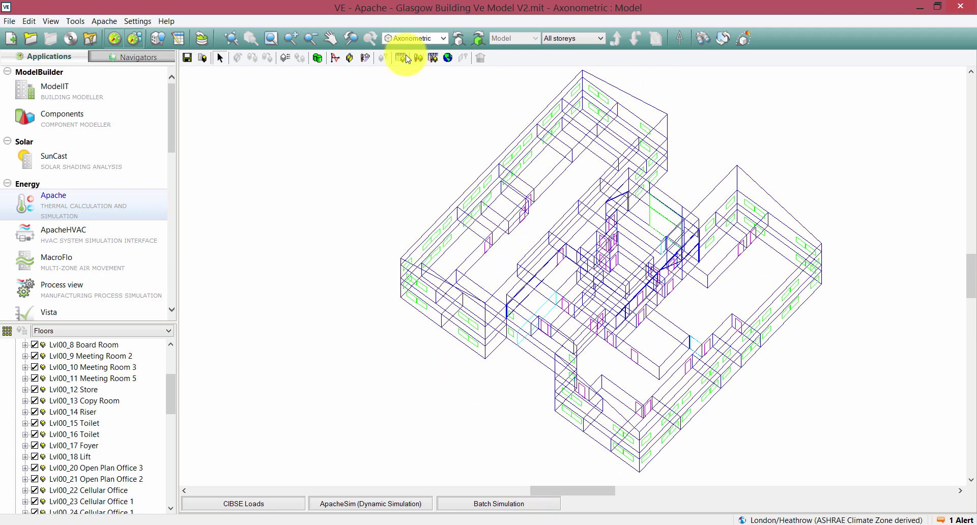
{"action": "left_click", "coordinate": [425, 41]}
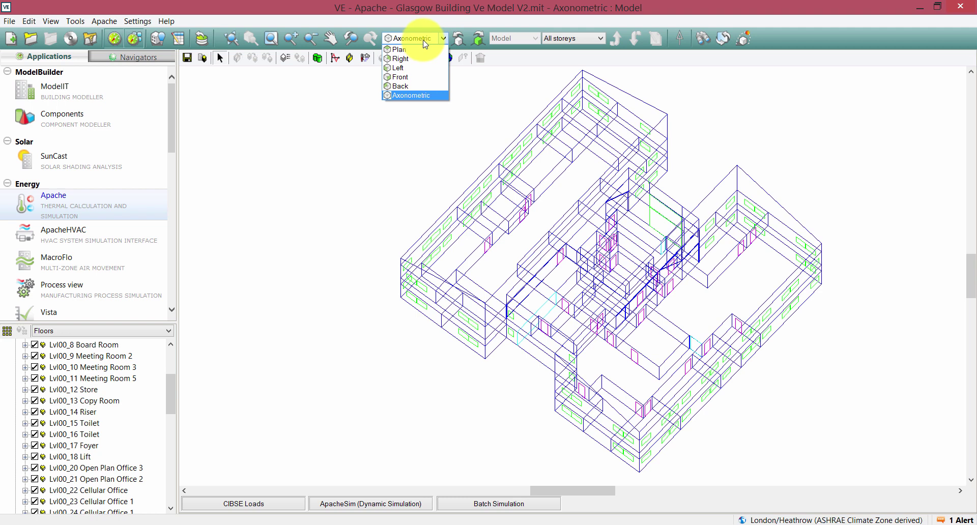
{"action": "left_click", "coordinate": [425, 41]}
- Isolate the First Floor in the model by hiding the Ground Floor, Ground Floor Ceiling Void and Roof Space
{"action": "scroll", "coordinate": [46, 366], "scroll_direction": "up", "scroll_amount": 3}
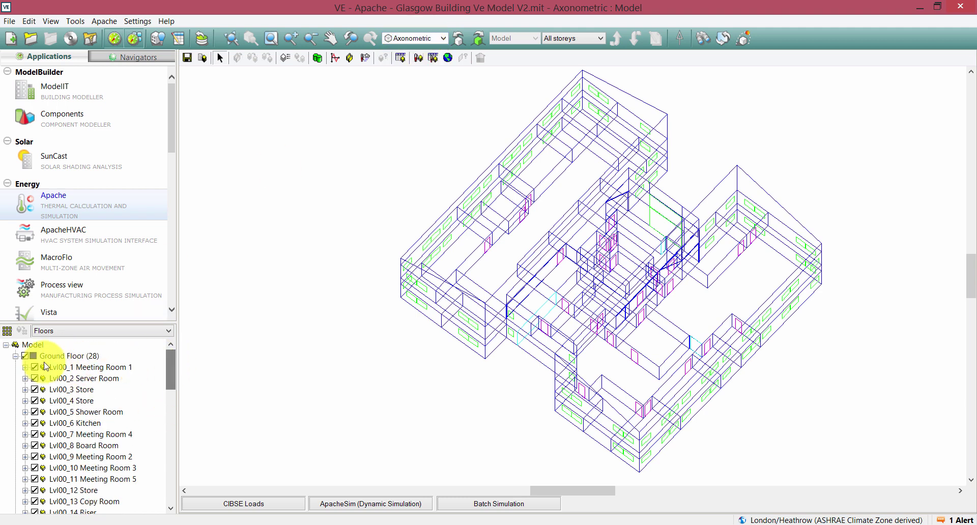
{"action": "left_click", "coordinate": [15, 355]}
{"action": "left_click", "coordinate": [16, 389]}
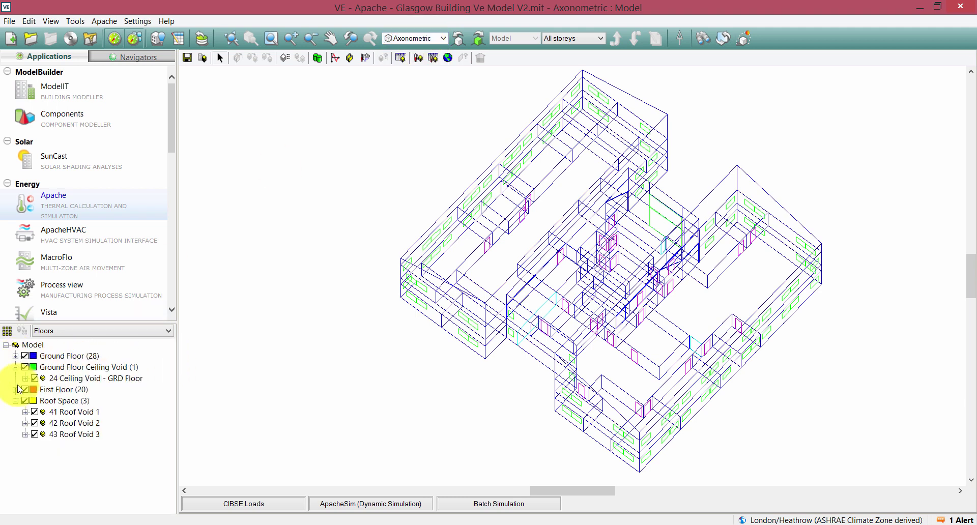
{"action": "left_click", "coordinate": [25, 356]}
{"action": "left_click", "coordinate": [25, 367]}
{"action": "left_click", "coordinate": [26, 401]}
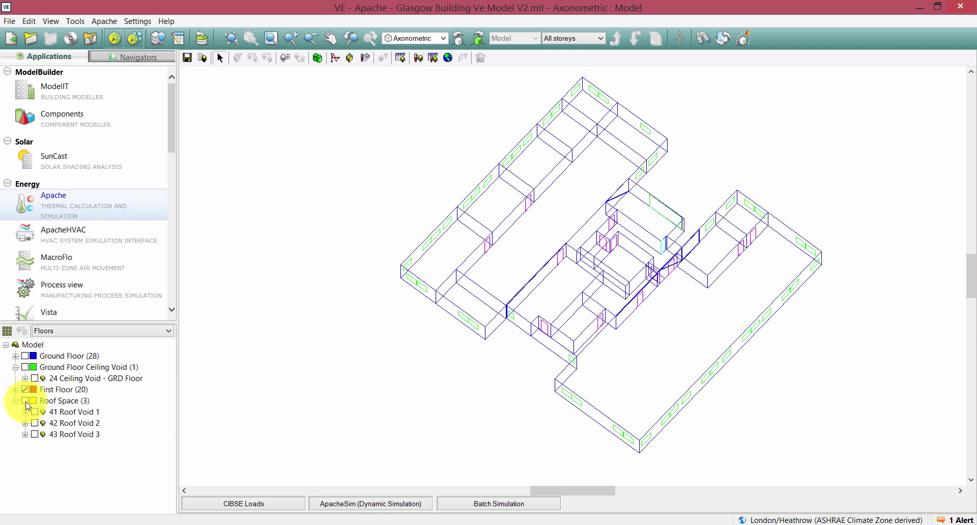
- Select First Floor Meeting Rooms 1 and 2 and Cellular Offices 3 to 7 together in the model
{"action": "left_click", "coordinate": [608, 127]}
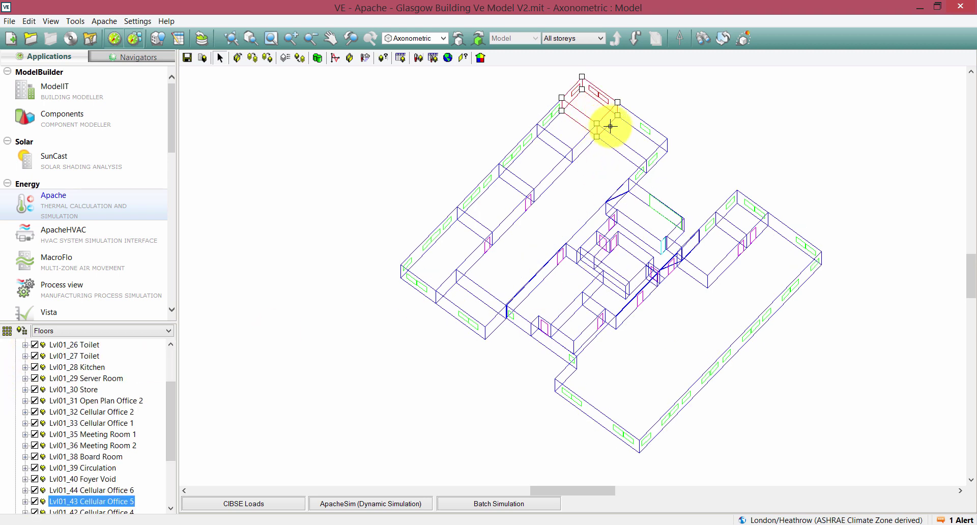
{"action": "left_click", "coordinate": [579, 136], "text": "ctrl"}
{"action": "left_click", "coordinate": [547, 168], "text": "ctrl"}
{"action": "left_click", "coordinate": [466, 308], "text": "ctrl"}
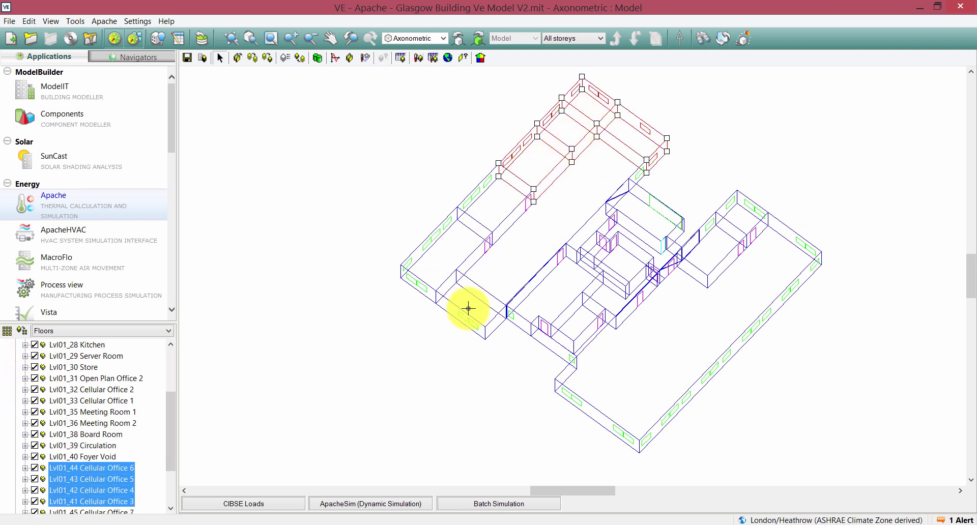
{"action": "left_click", "coordinate": [486, 205], "text": "ctrl"}
{"action": "left_click", "coordinate": [464, 245], "text": "ctrl"}
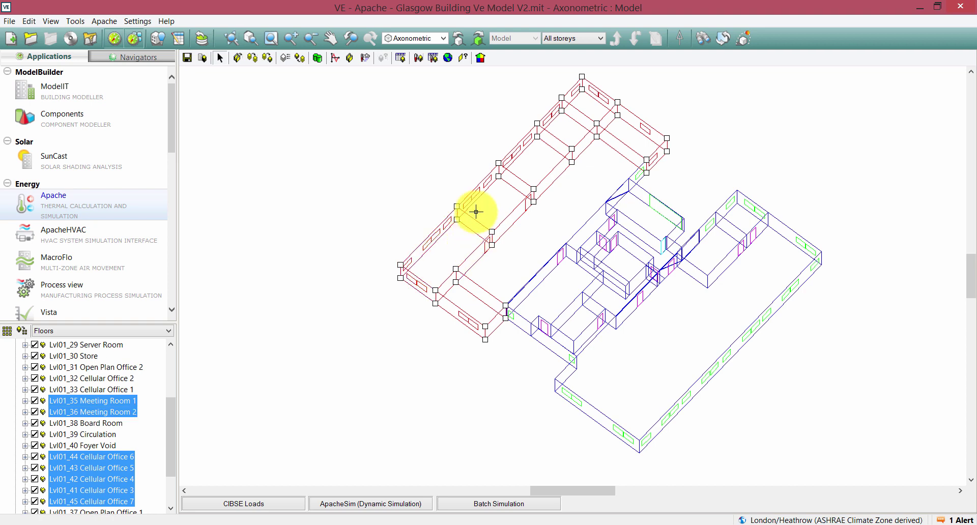
- Open the tabular room data for the selected rooms and mark Cellular Offices 3 to 7 to check their thermal templates
{"action": "left_click", "coordinate": [401, 58]}
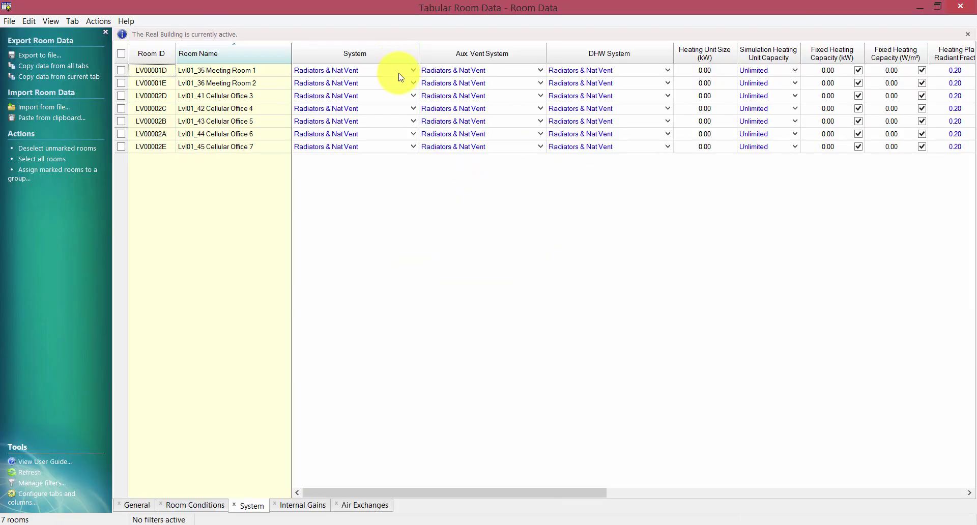
{"action": "left_click", "coordinate": [137, 507]}
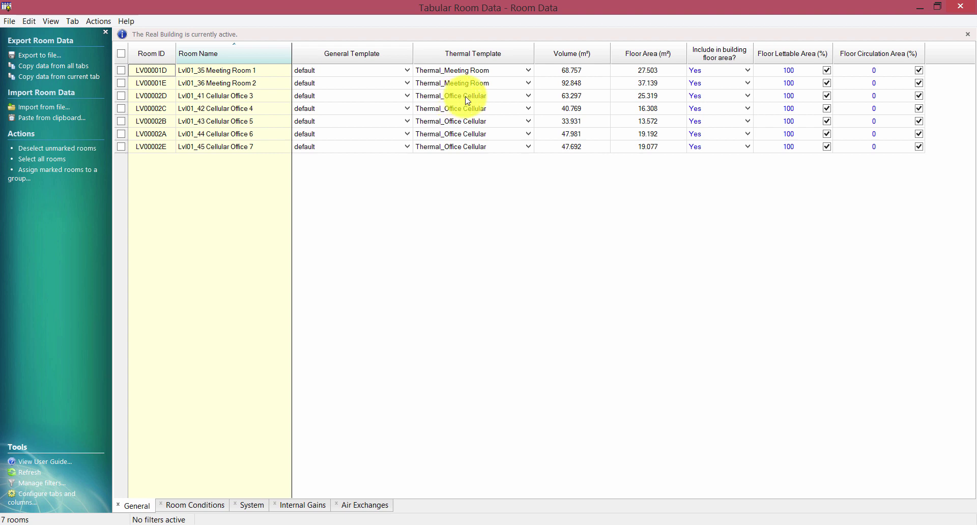
{"action": "left_click", "coordinate": [121, 95]}
{"action": "left_click", "coordinate": [121, 109]}
{"action": "left_click", "coordinate": [121, 121]}
{"action": "left_click", "coordinate": [121, 133]}
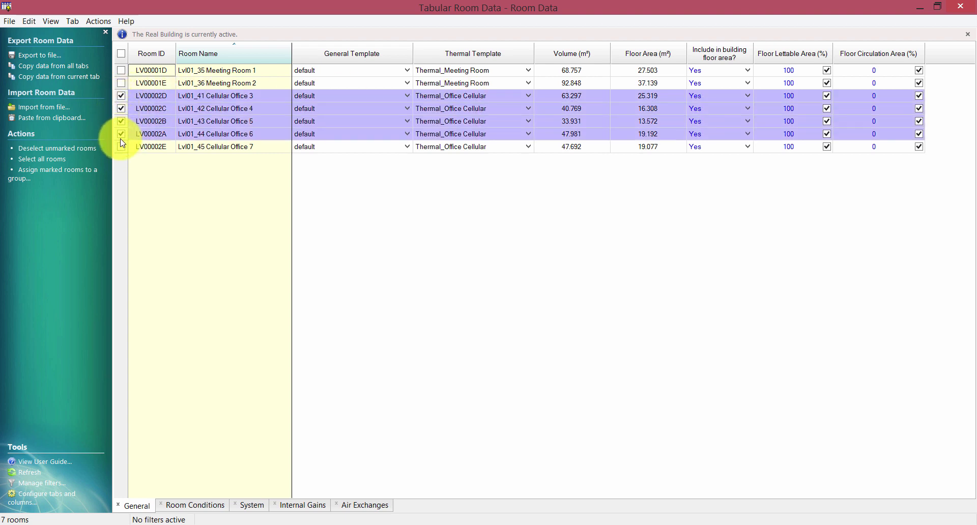
{"action": "left_click", "coordinate": [122, 146]}
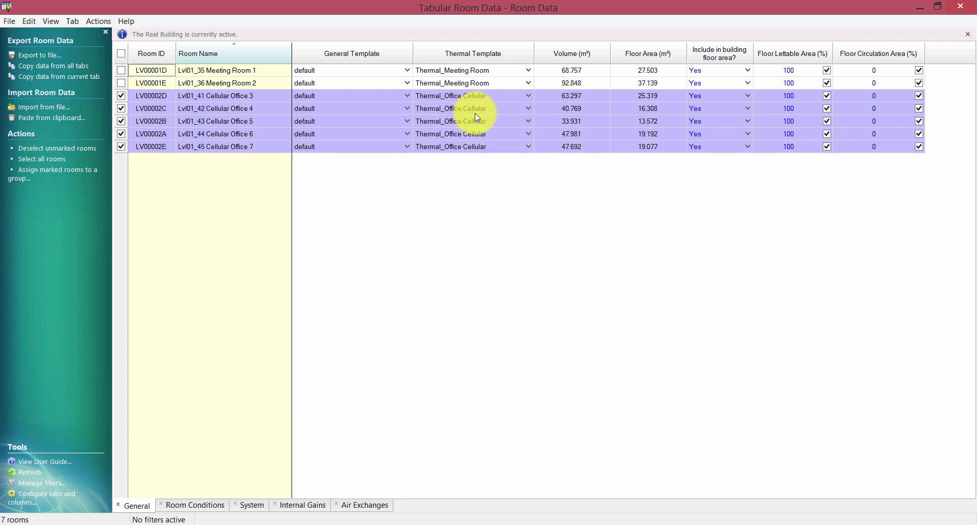
- Unmark the cellular offices and mark Meeting Rooms 1 and 2 to check their thermal templates
{"action": "left_click", "coordinate": [121, 95]}
{"action": "left_click", "coordinate": [121, 109]}
{"action": "left_click", "coordinate": [121, 121]}
{"action": "left_click", "coordinate": [121, 134]}
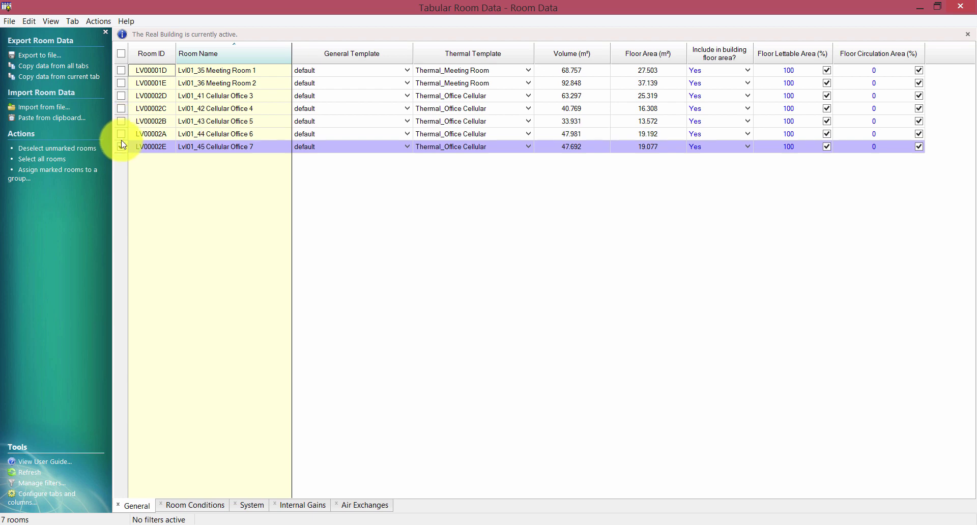
{"action": "left_click", "coordinate": [121, 70]}
{"action": "left_click", "coordinate": [121, 82]}
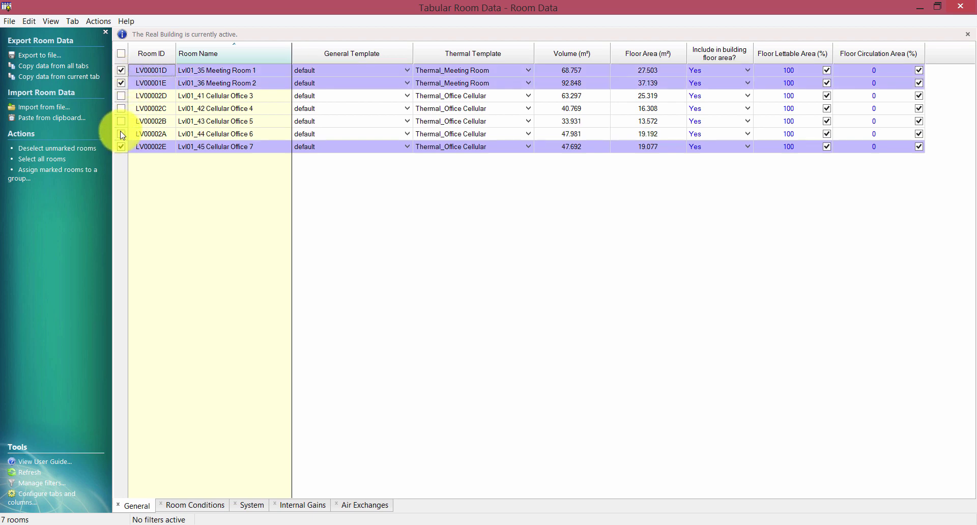
{"action": "left_click", "coordinate": [121, 147]}
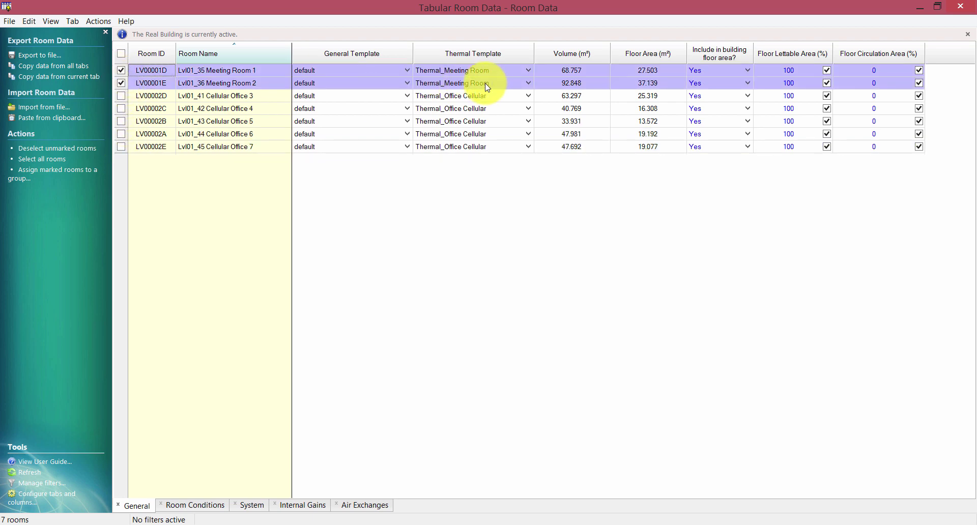
- Examine the internal gains and air exchanges of the selected rooms, and close the tabular room data
{"action": "left_click", "coordinate": [311, 506]}
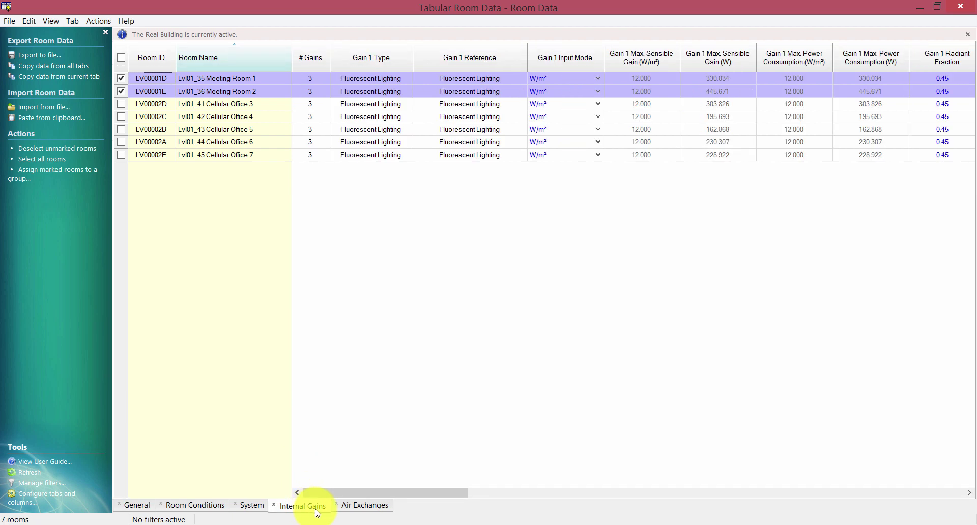
{"action": "left_click", "coordinate": [365, 505]}
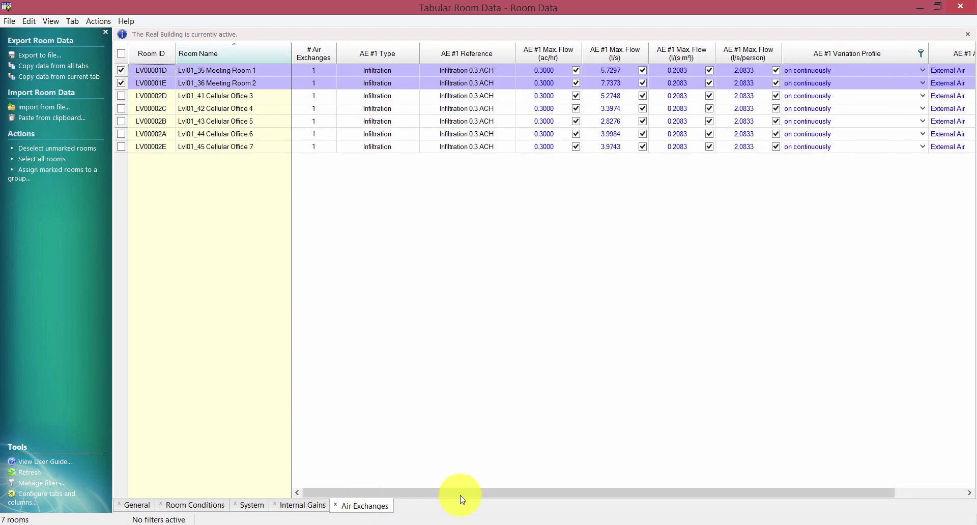
{"action": "left_click_drag", "start_coordinate": [481, 493], "coordinate": [436, 493]}
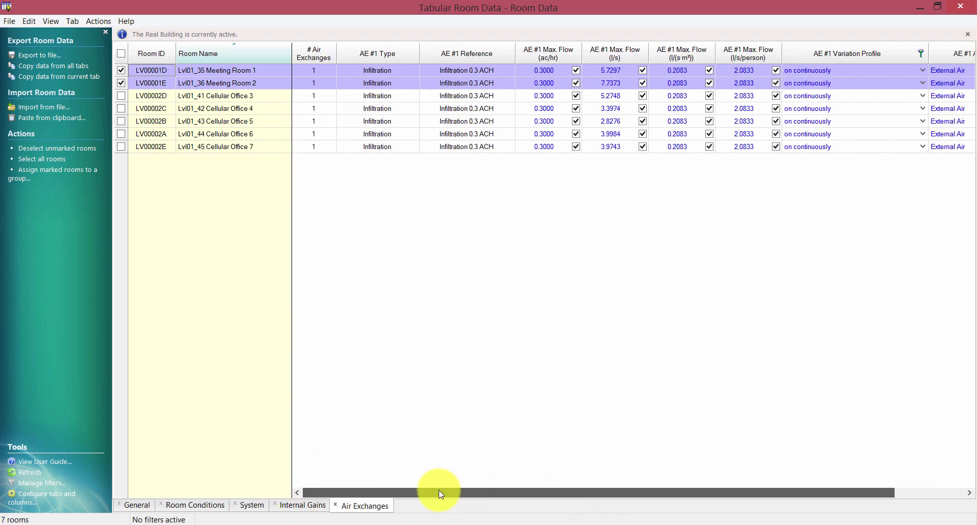
{"action": "left_click", "coordinate": [313, 505]}
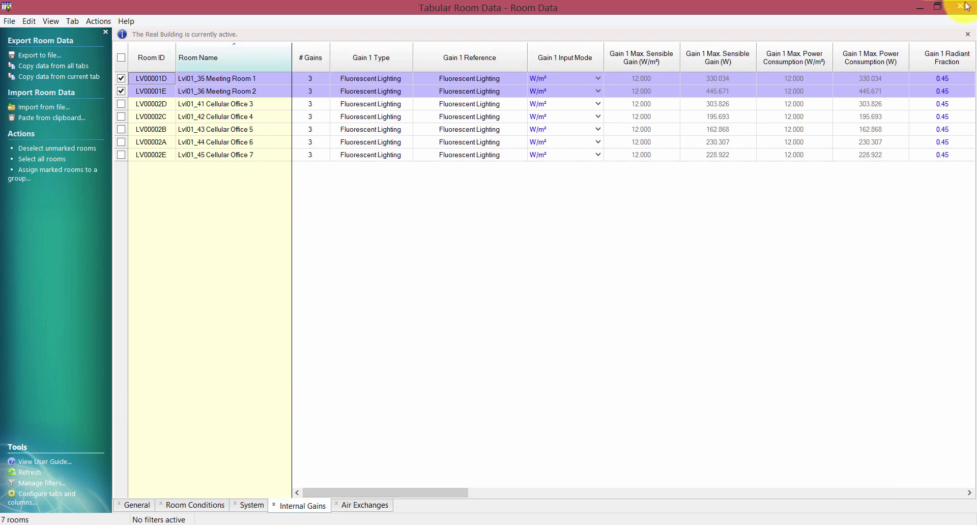
{"action": "left_click", "coordinate": [965, 6]}
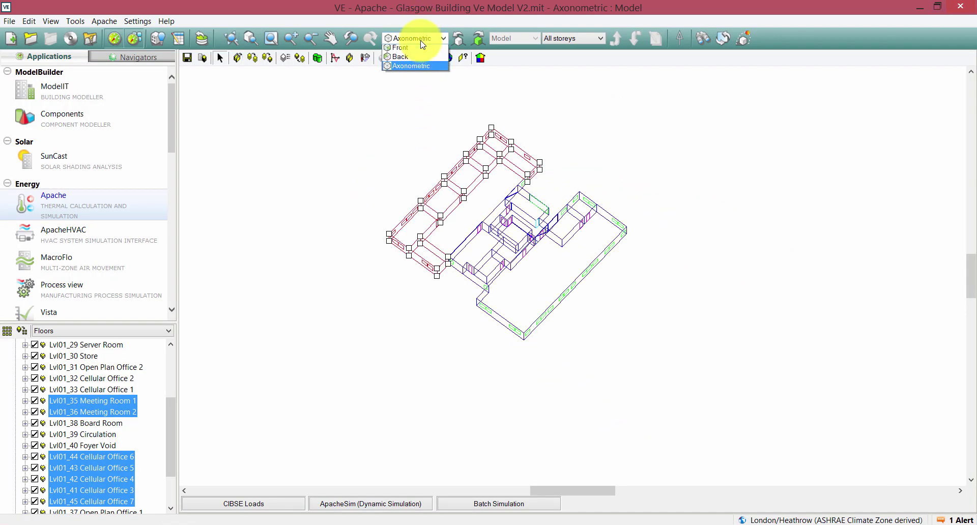
- Switch the model display to the Plan view
{"action": "left_click", "coordinate": [413, 48]}
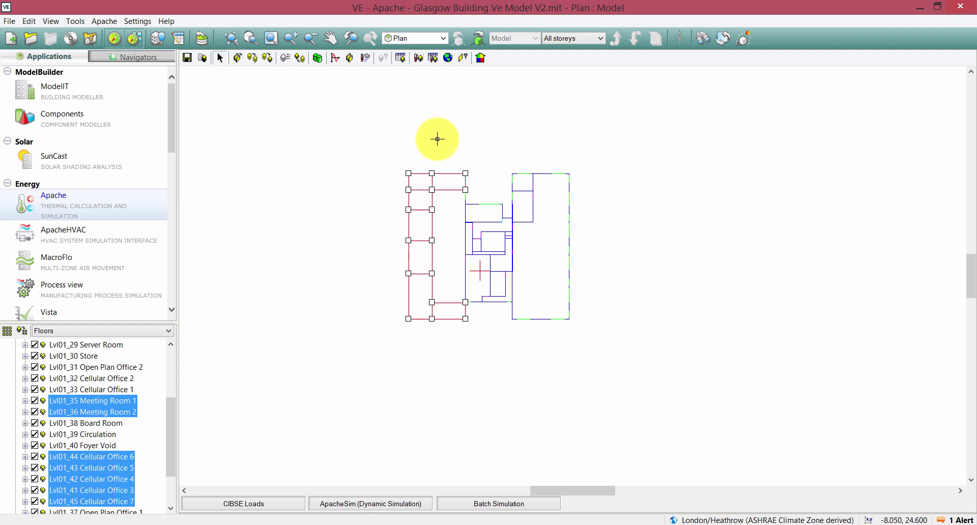
{"action": "scroll", "coordinate": [426, 218], "scroll_direction": "up", "scroll_amount": 2}
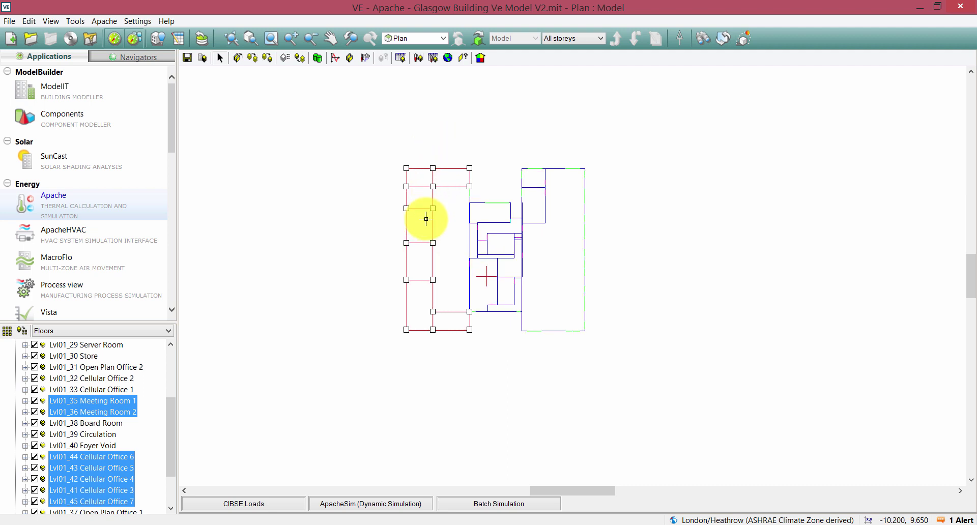